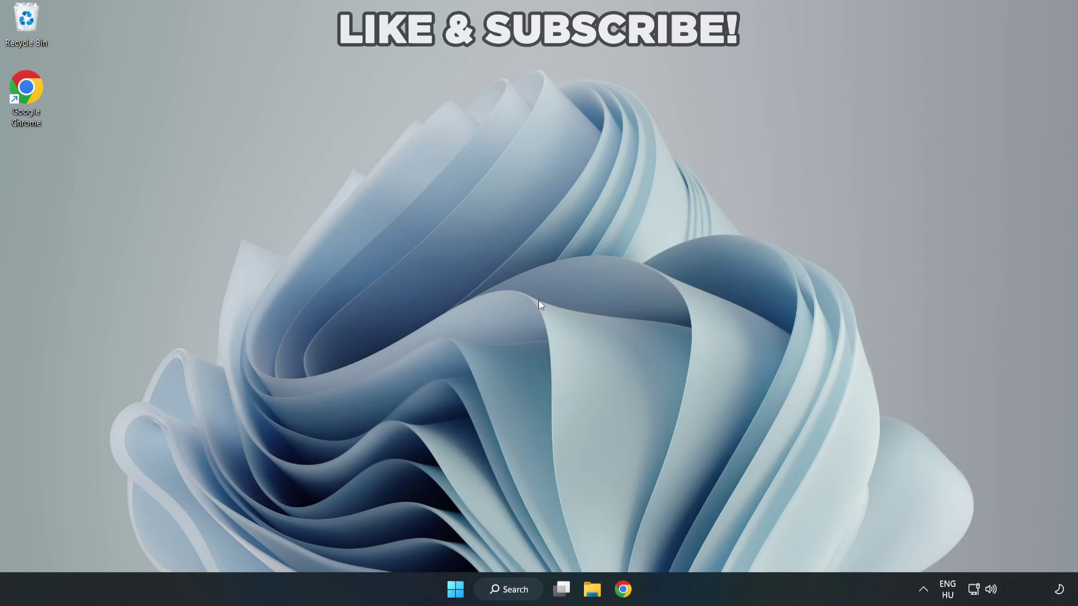
# Step: Search Windows for 'device manager'
pyautogui.click(515, 592)
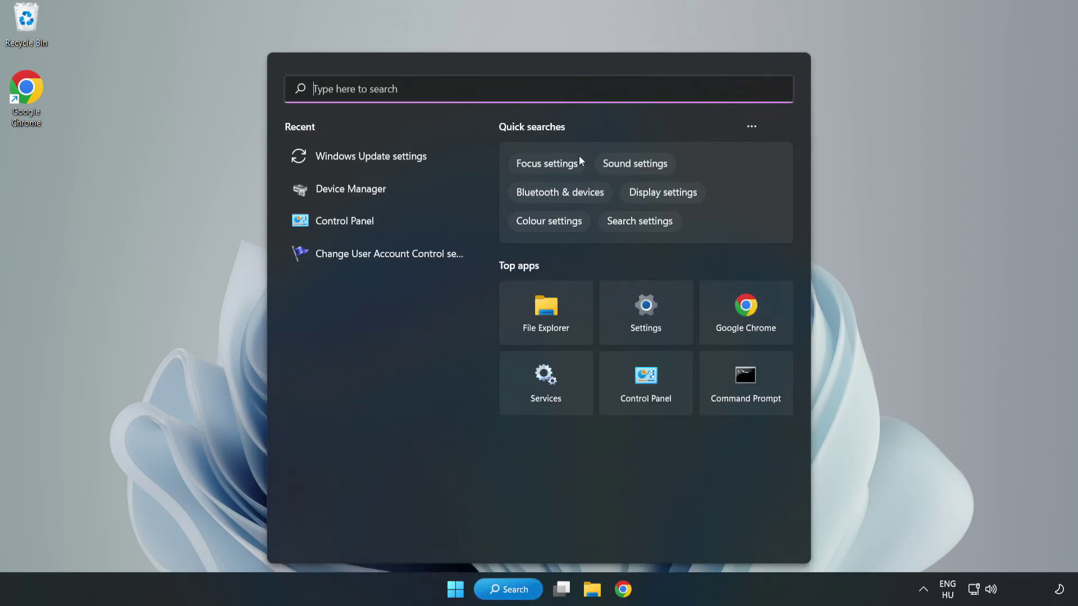
pyautogui.write('de')
pyautogui.write('vice m')
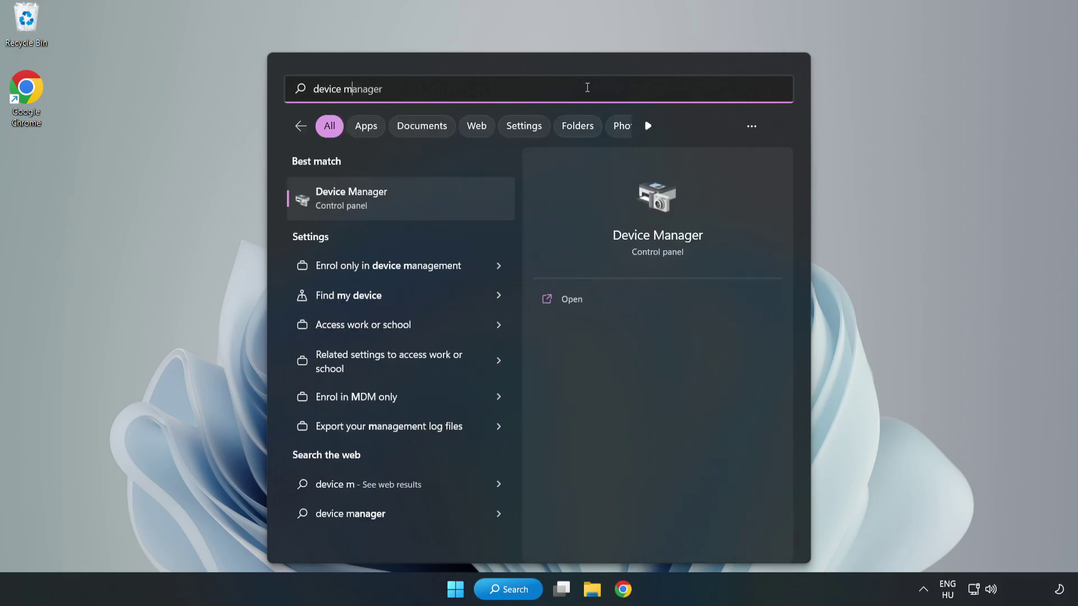
pyautogui.write('anager')
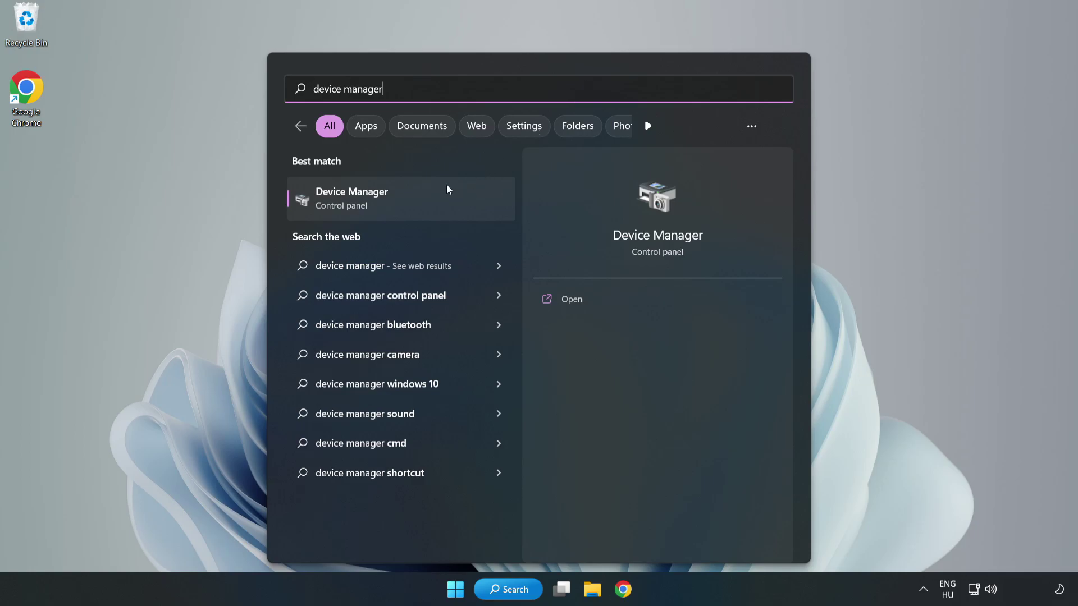
# Step: Open Device Manager and start Update driver for the VMware SVGA 3D display adapter
pyautogui.click(400, 208)
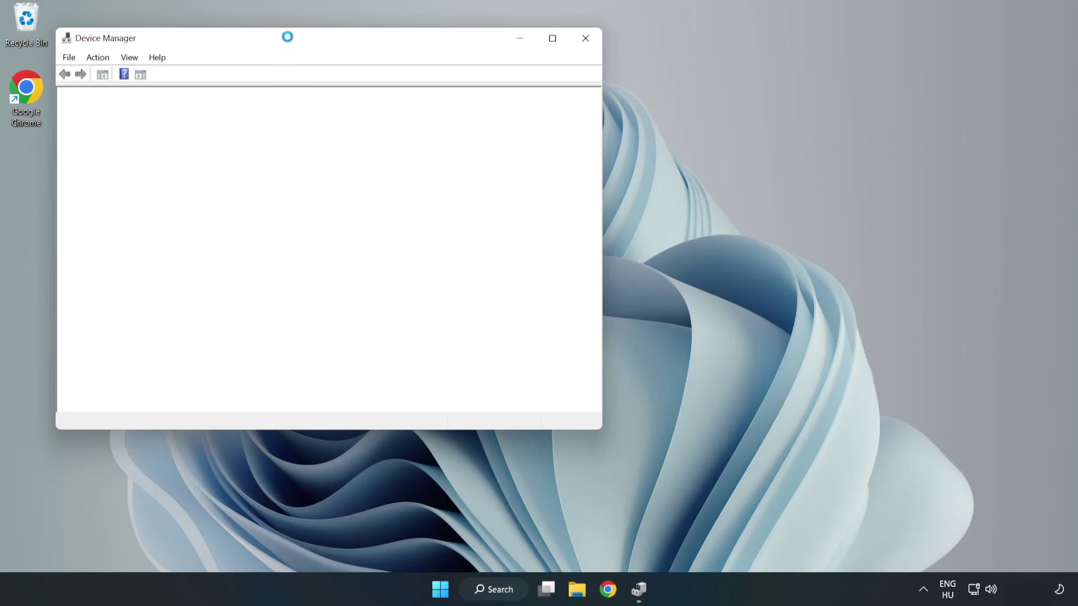
pyautogui.moveTo(287, 37); pyautogui.dragTo(482, 97)
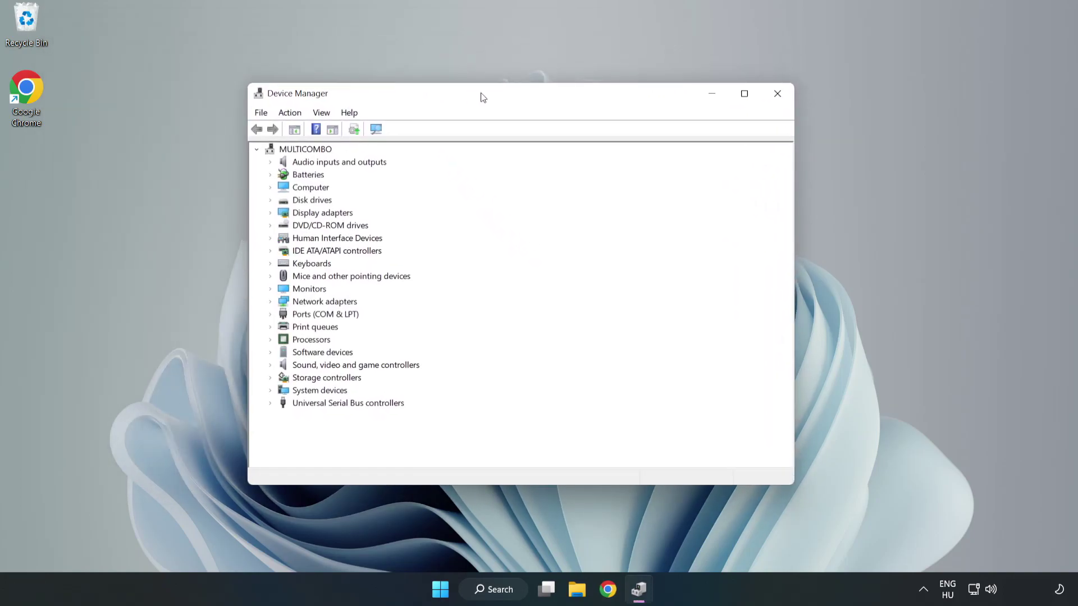
pyautogui.click(289, 215)
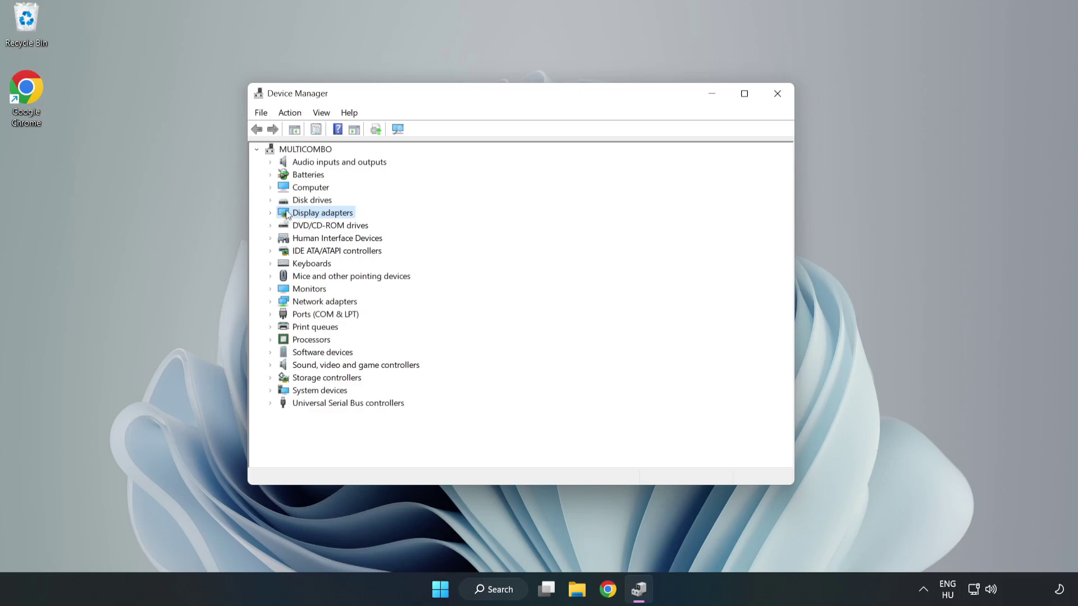
pyautogui.click(271, 214)
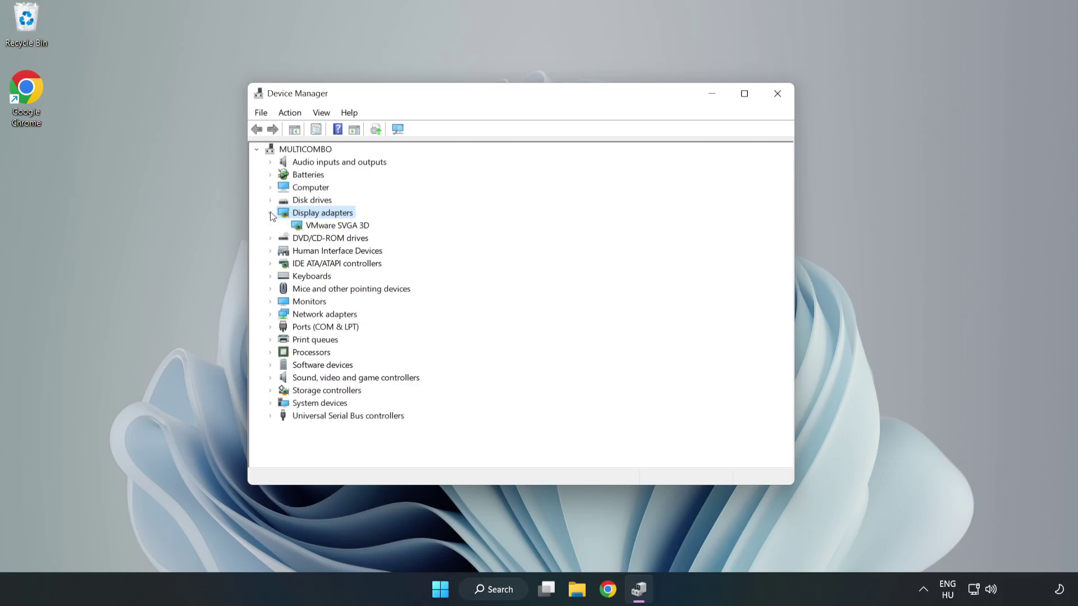
pyautogui.click(300, 226)
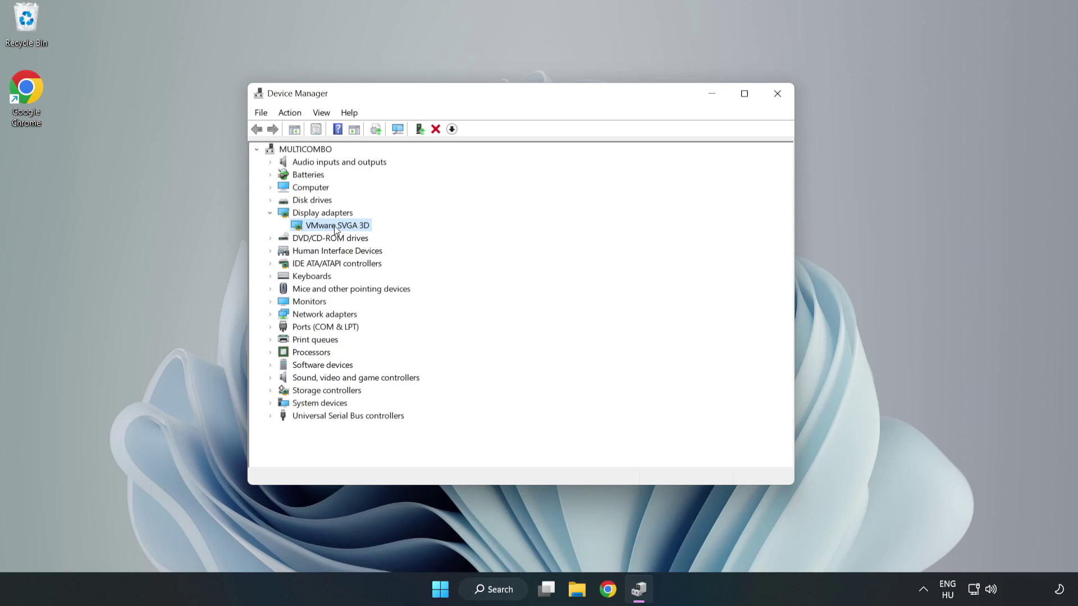
pyautogui.rightClick(335, 231)
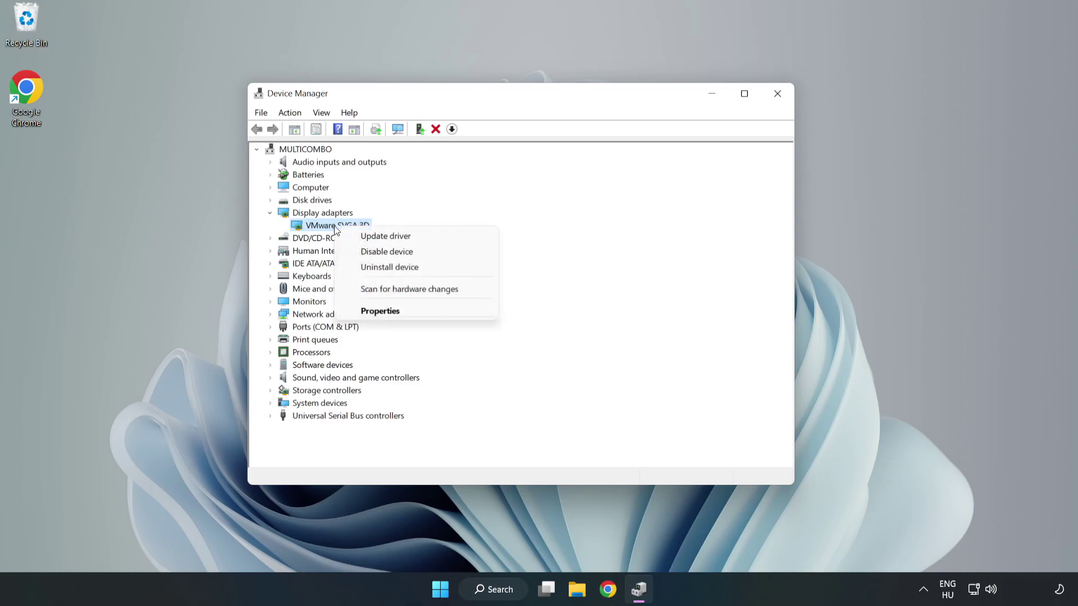
pyautogui.click(417, 239)
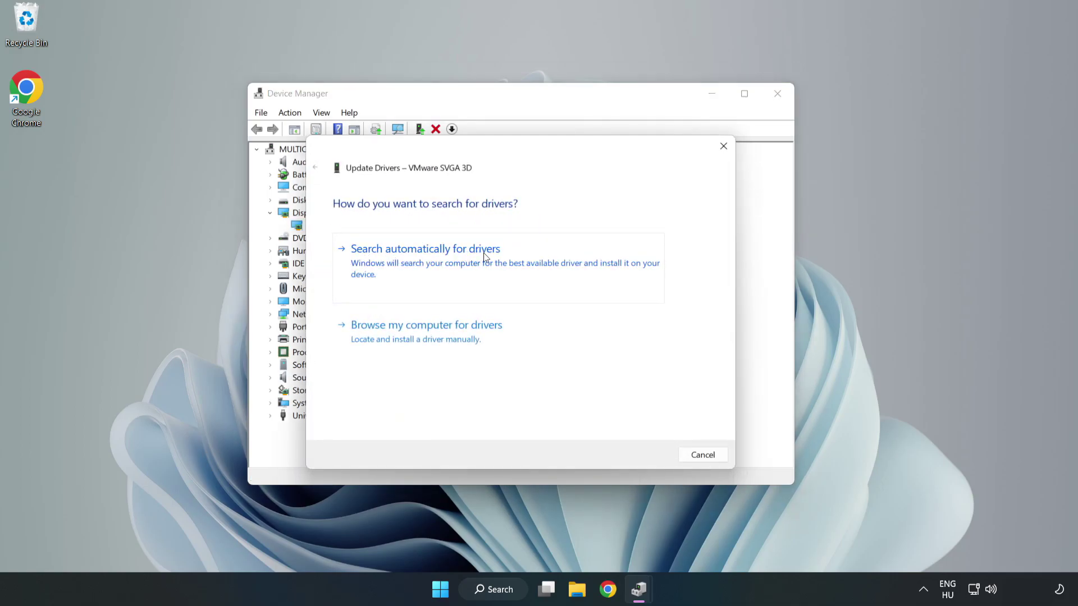
# Step: Search automatically for drivers, dismiss the already-installed result, and close Device Manager
pyautogui.click(428, 262)
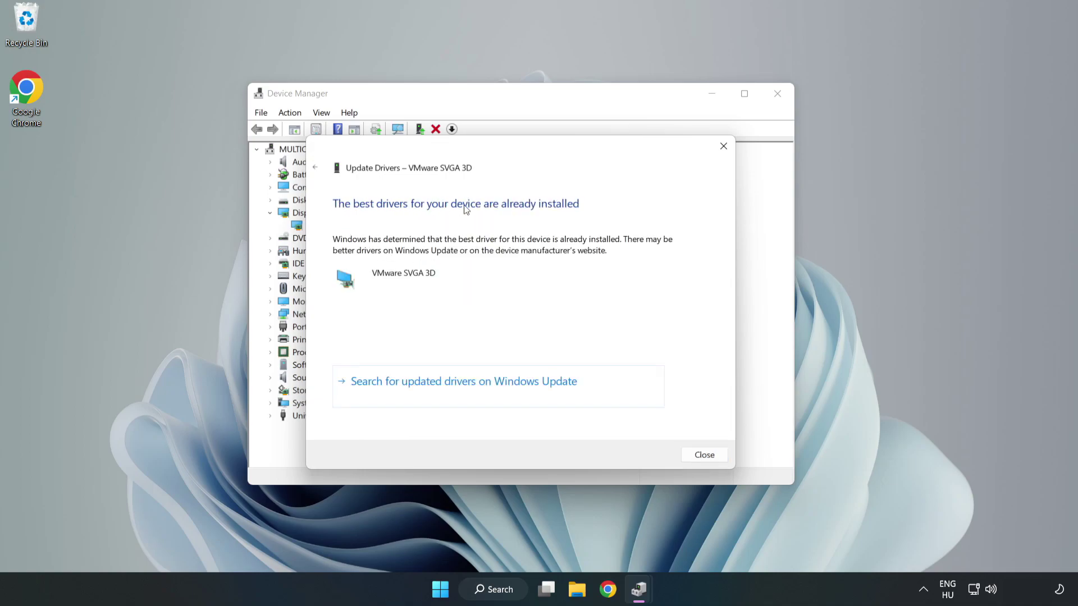
pyautogui.click(704, 455)
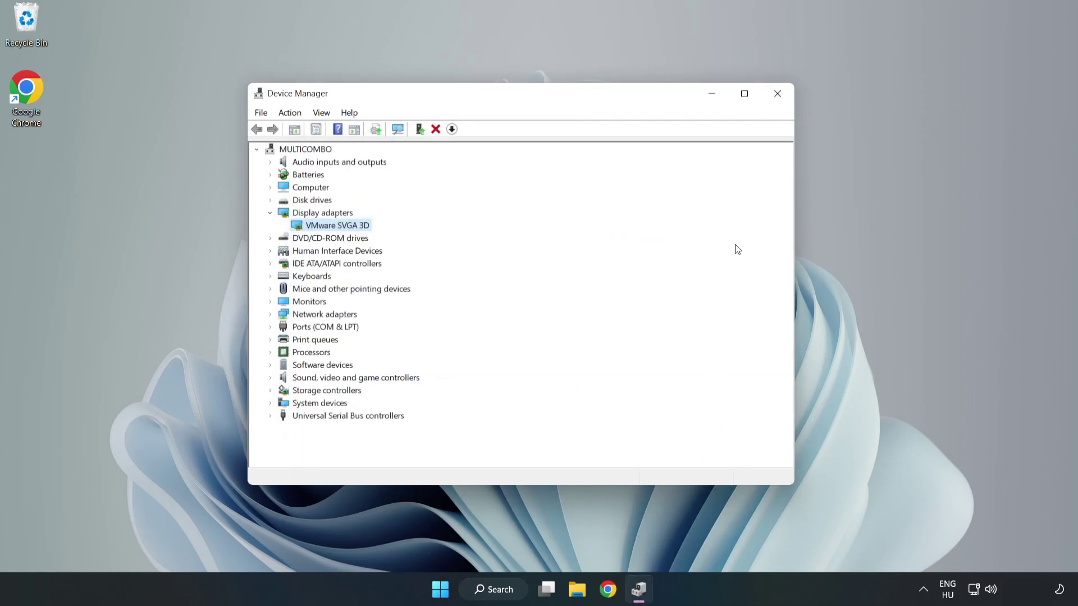
pyautogui.click(778, 94)
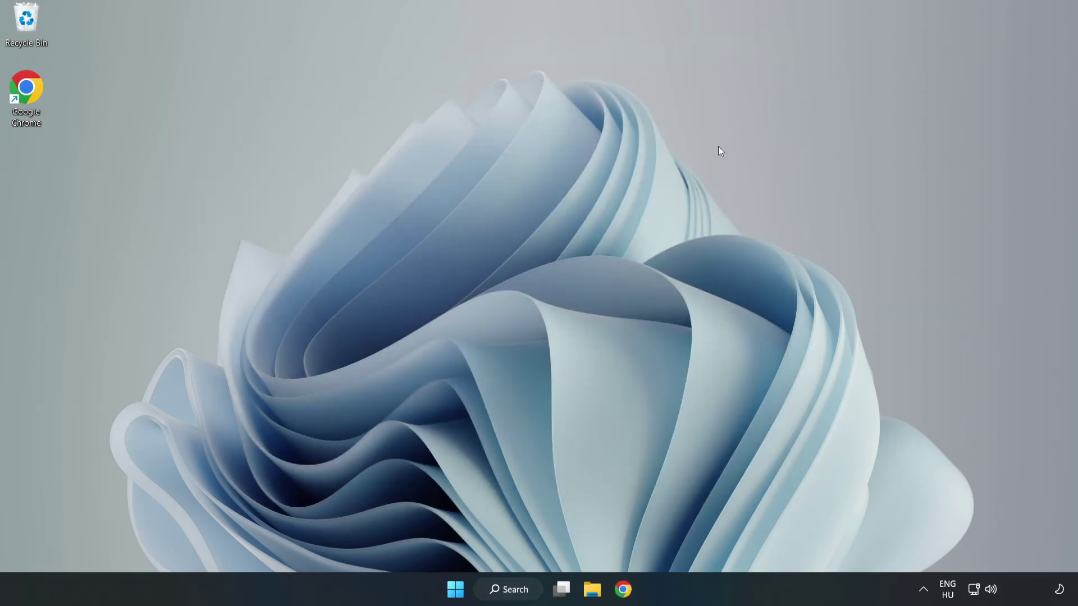
# Step: Search Windows for 'updates'
pyautogui.click(512, 593)
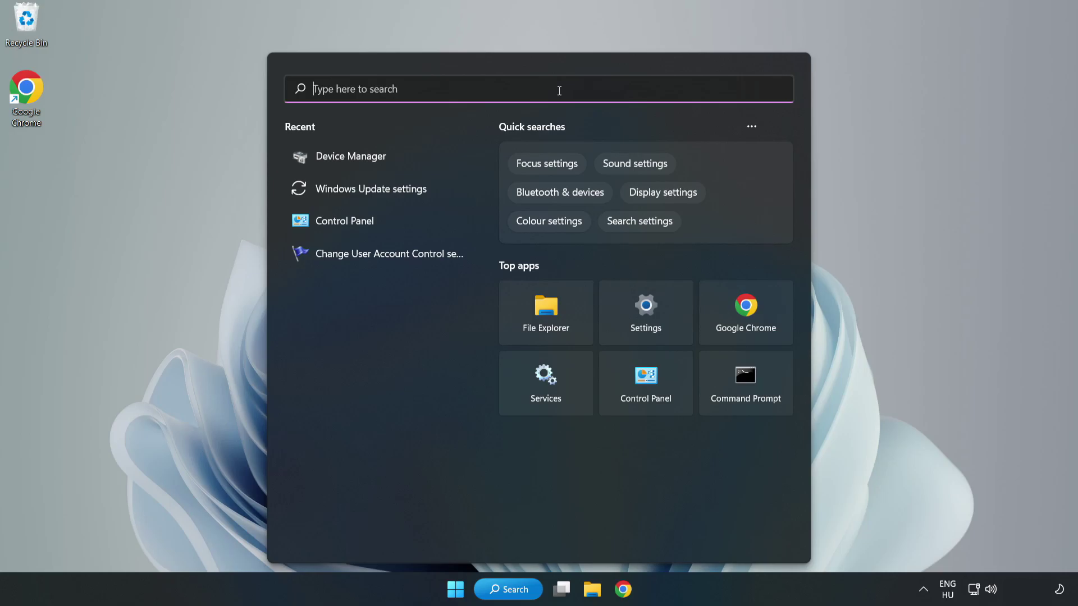
pyautogui.write('upda')
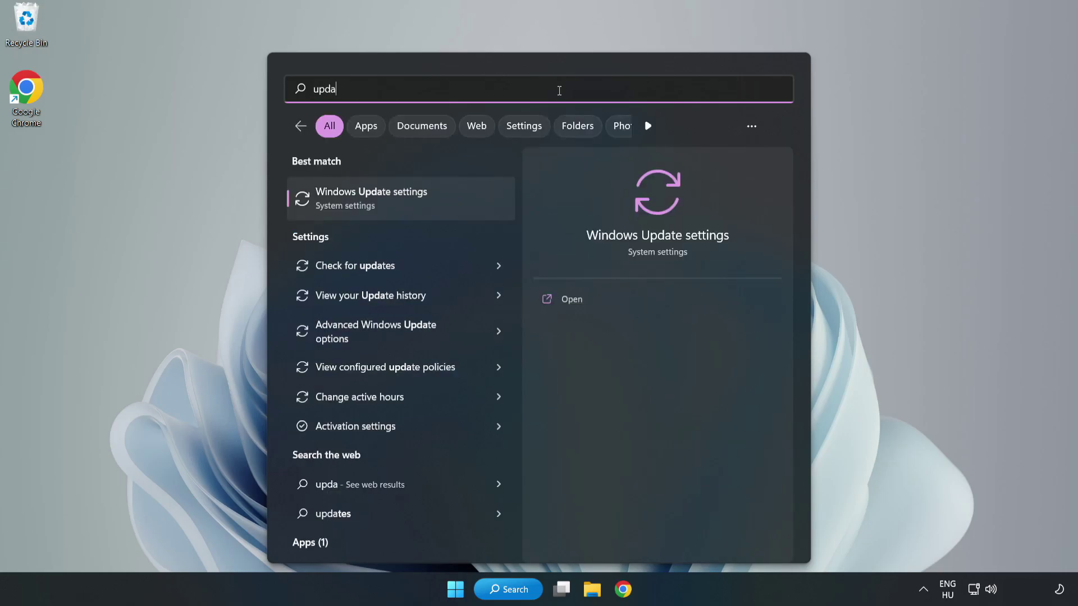
pyautogui.write('tes')
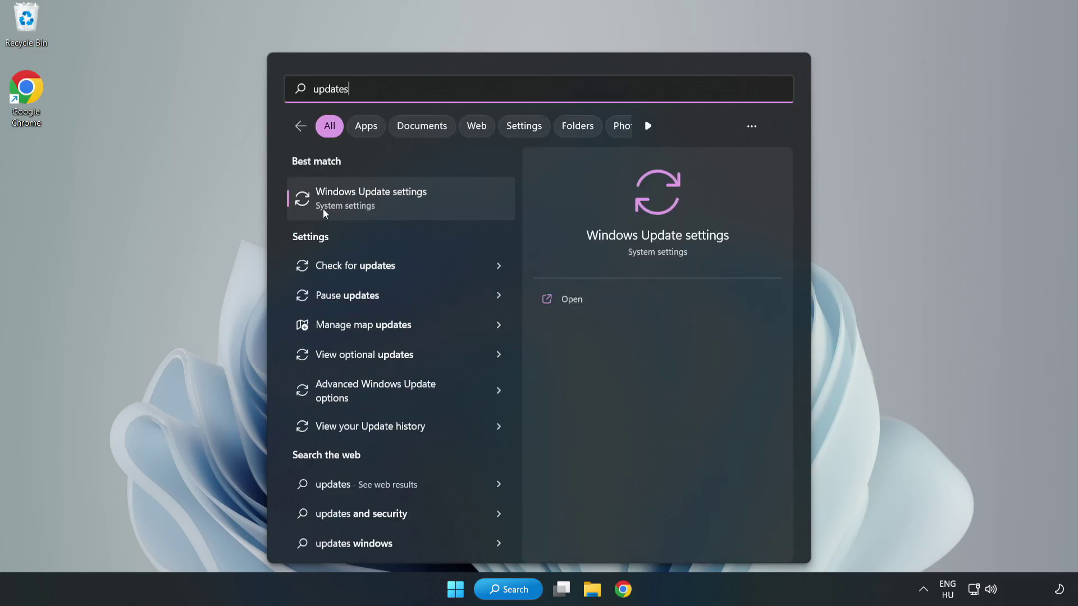
# Step: Open Windows Update in a maximized Settings window and check for updates
pyautogui.click(382, 200)
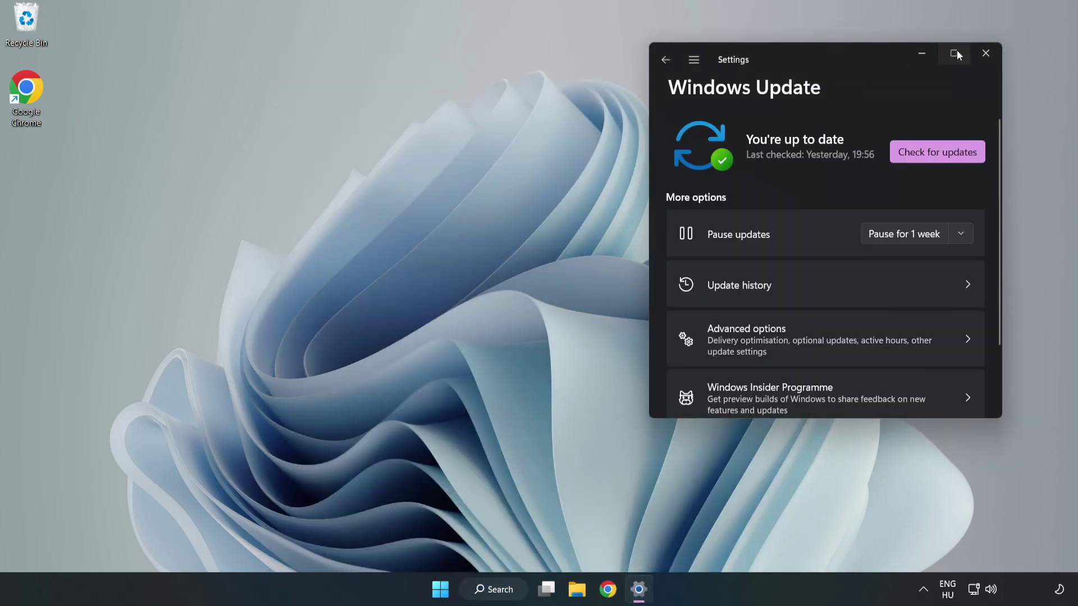
pyautogui.click(957, 54)
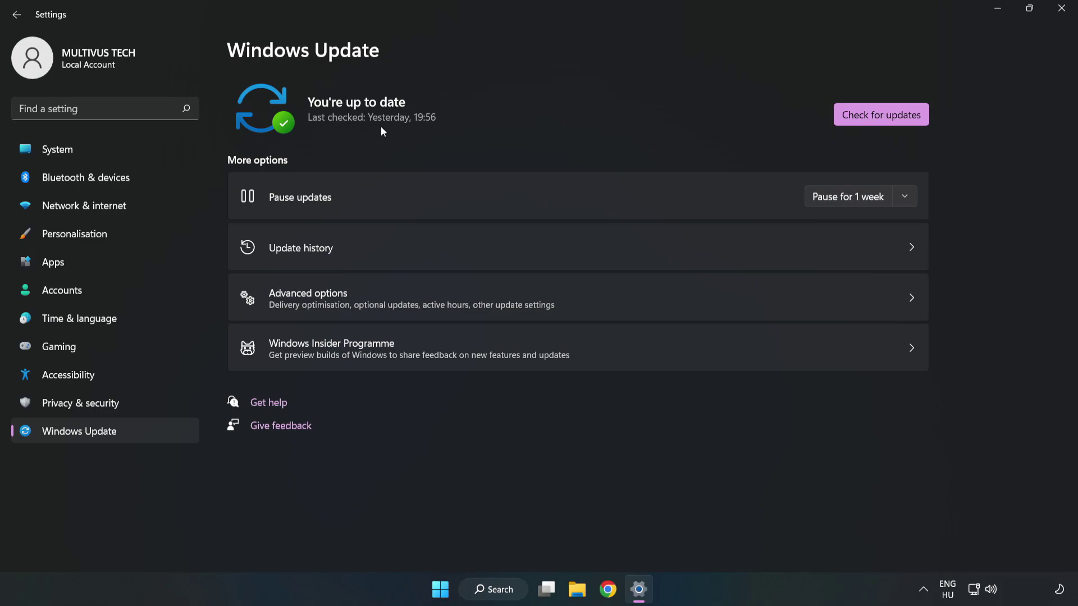
pyautogui.click(885, 118)
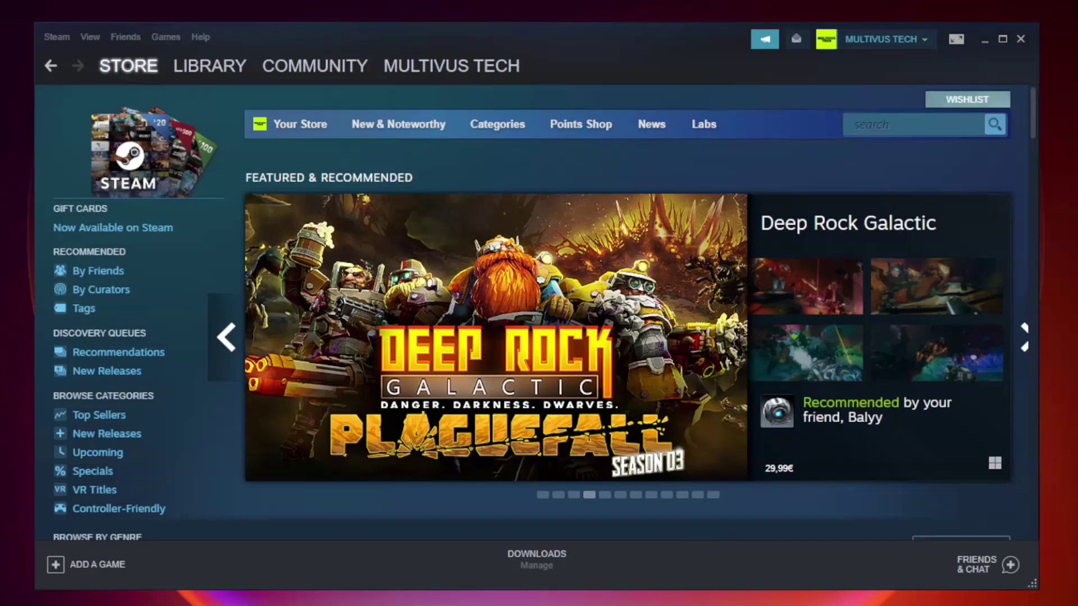
pyautogui.moveTo(209, 67)
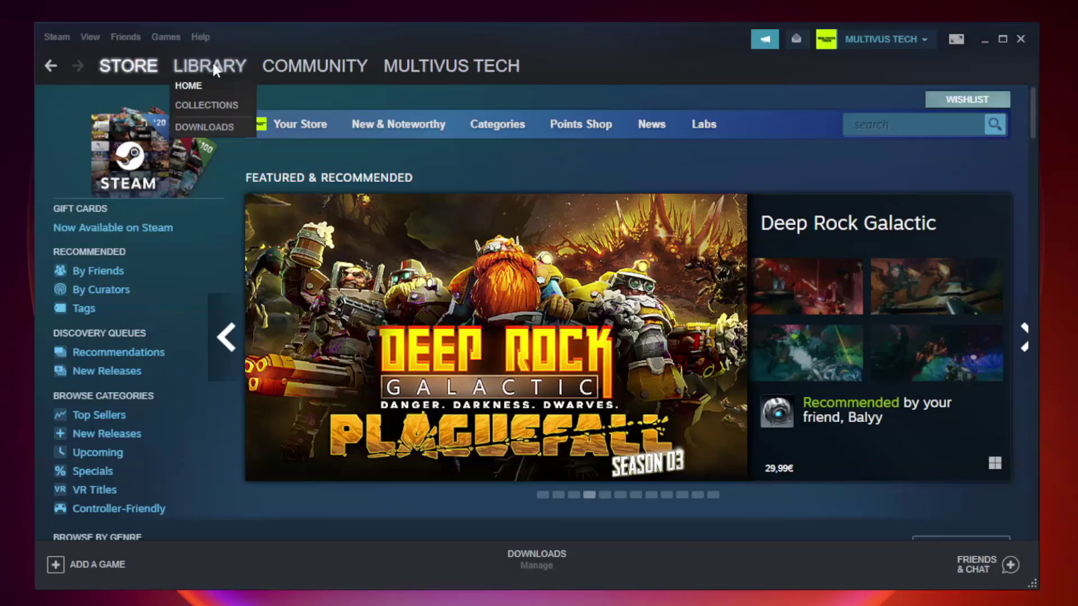
# Step: Open Properties for the non-working game from the Steam library
pyautogui.click(216, 72)
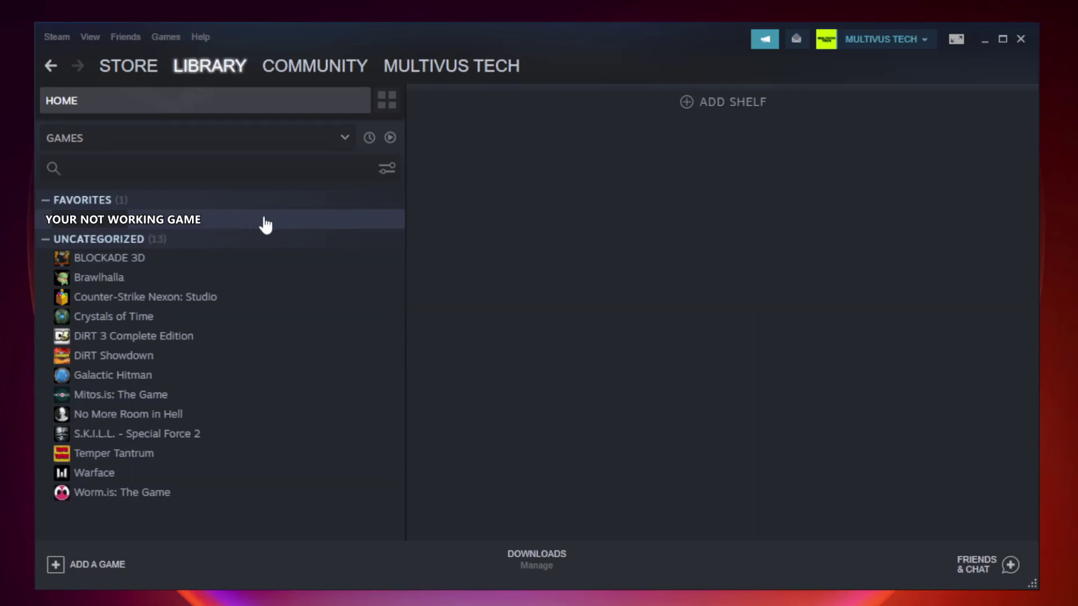
pyautogui.rightClick(233, 223)
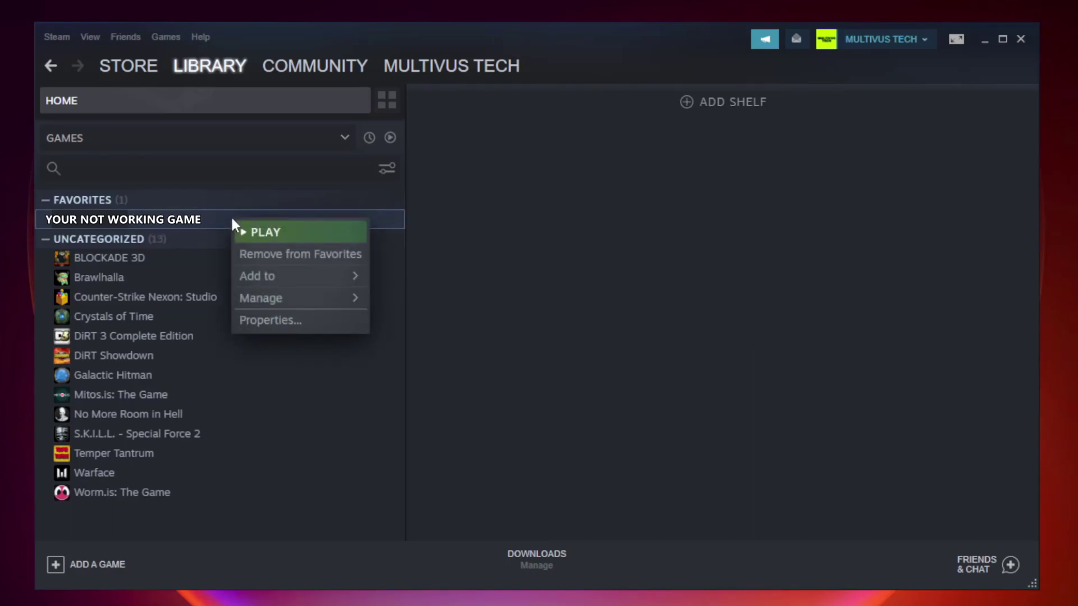
pyautogui.click(296, 322)
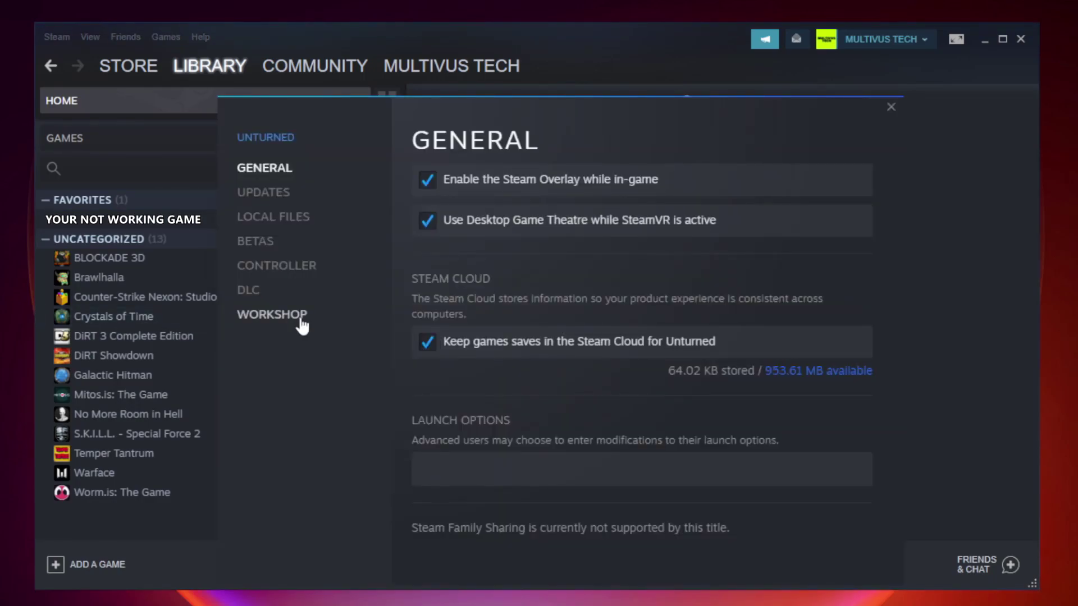
# Step: Verify the game's files (9192 validated) and open its install folder
pyautogui.click(286, 224)
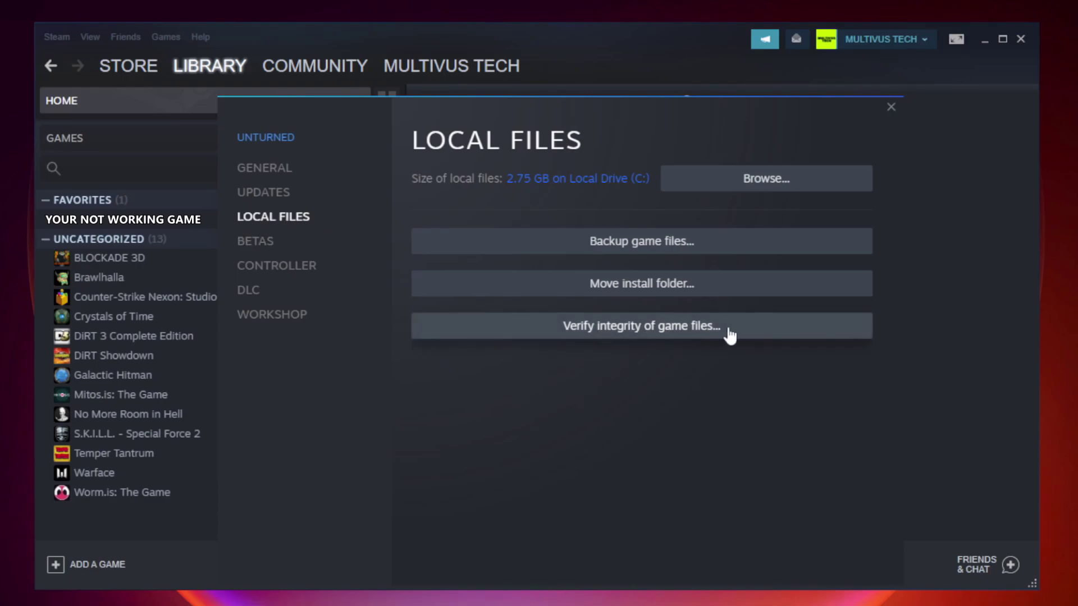
pyautogui.click(653, 335)
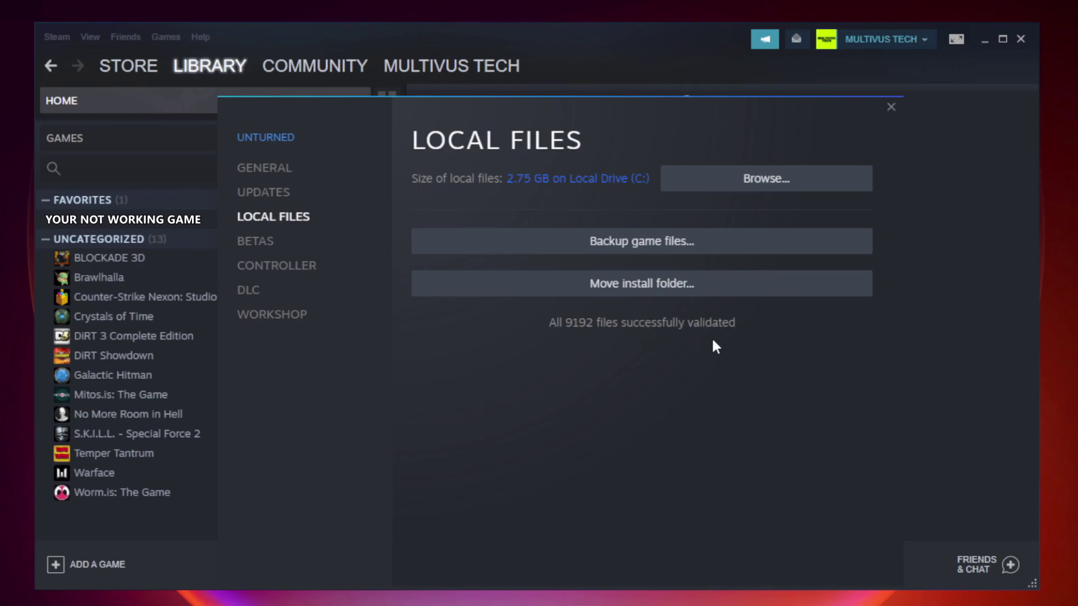
pyautogui.click(769, 191)
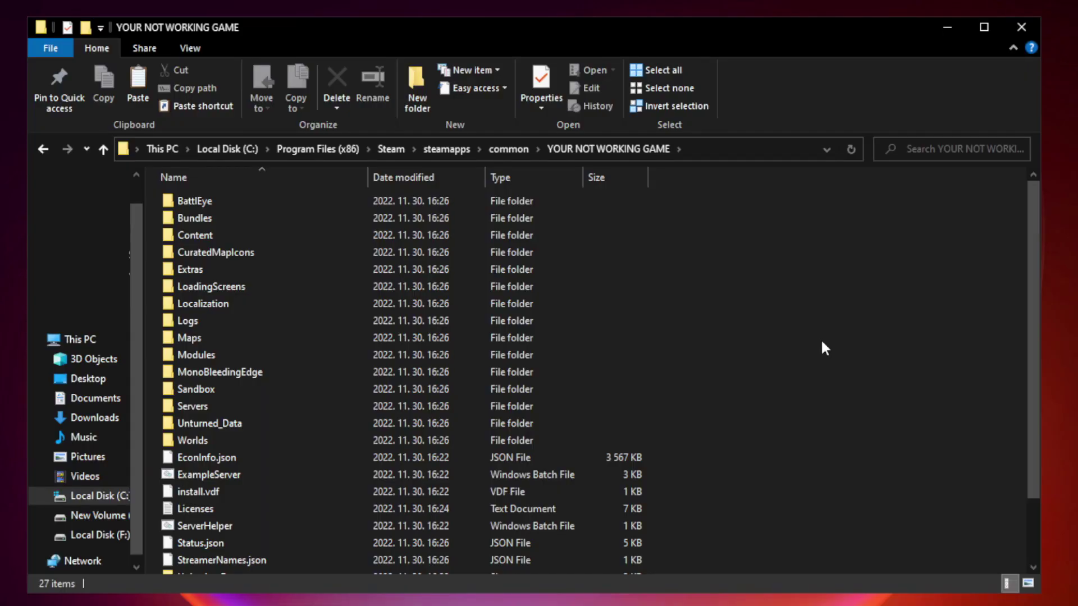
pyautogui.moveTo(1034, 294); pyautogui.dragTo(1034, 387)
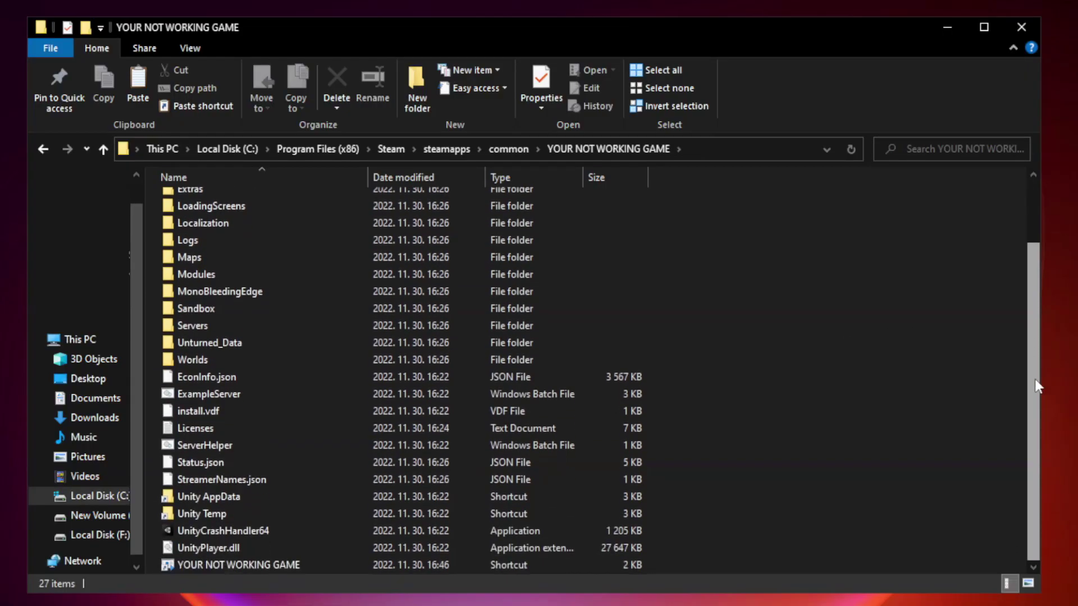
# Step: Open Properties for the YOUR NOT WORKING GAME shortcut and move the dialog up
pyautogui.click(429, 565)
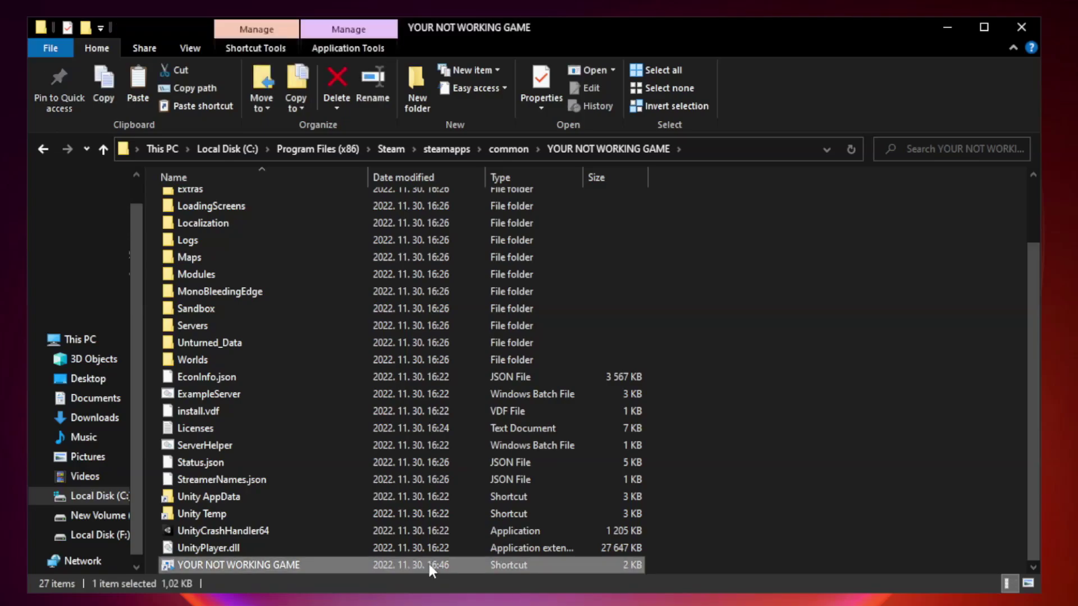
pyautogui.rightClick(364, 560)
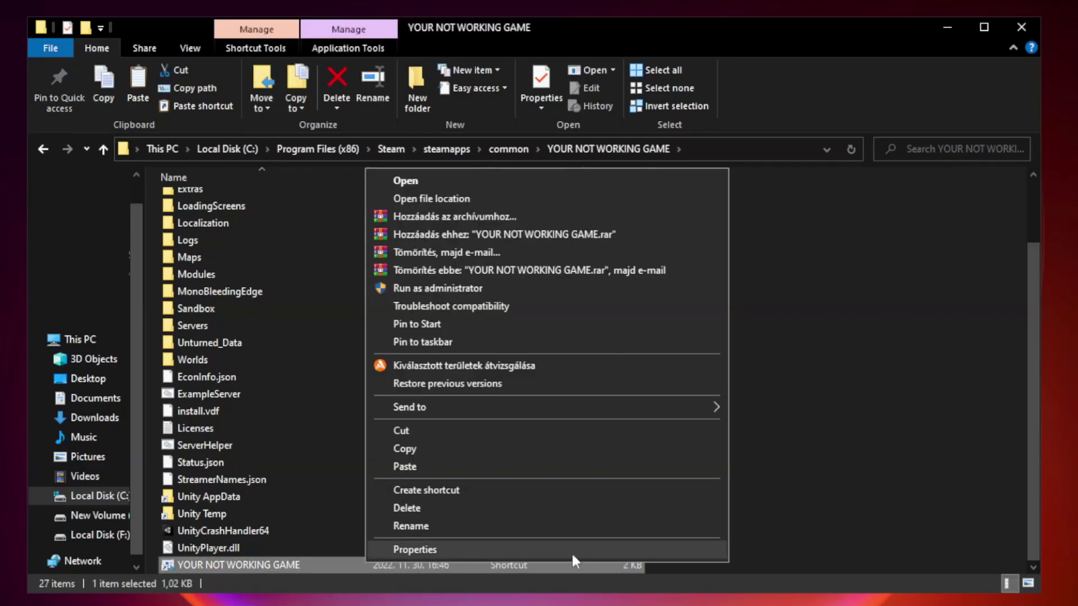
pyautogui.click(543, 555)
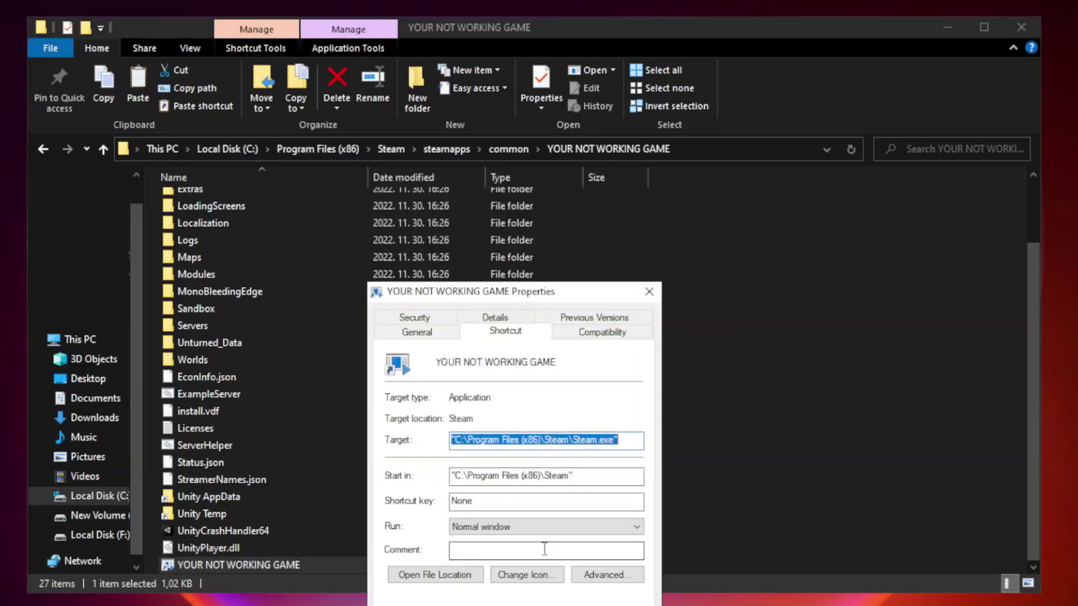
pyautogui.moveTo(535, 297)
pyautogui.mouseDown()
pyautogui.moveTo(562, 159)
pyautogui.moveTo(536, 125)
pyautogui.mouseUp()
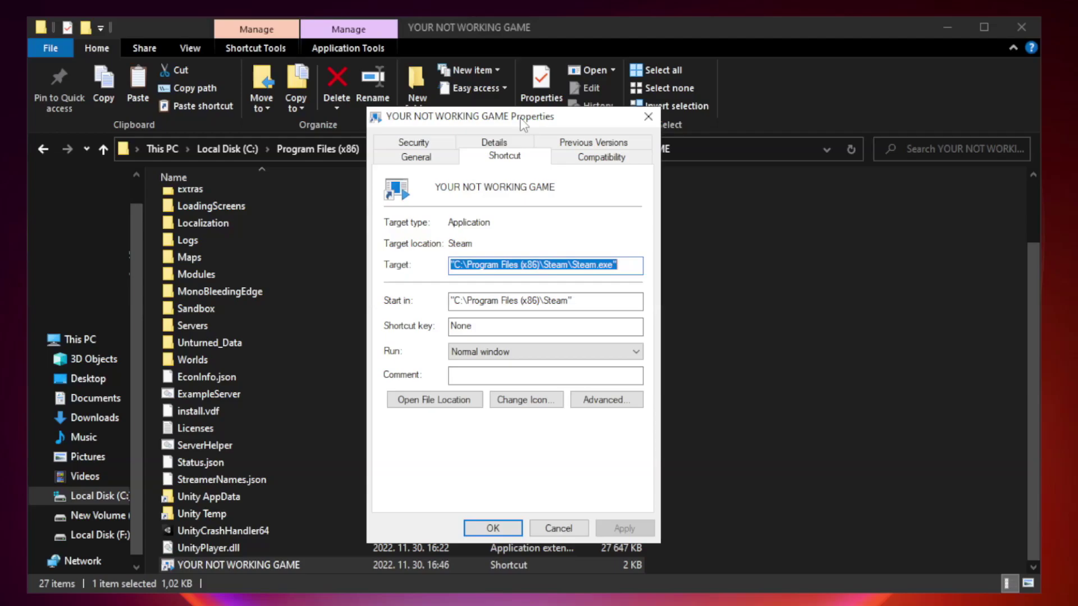
# Step: Apply Windows 8 compatibility mode, run as administrator, and fullscreen optimizations off to the shortcut
pyautogui.click(599, 161)
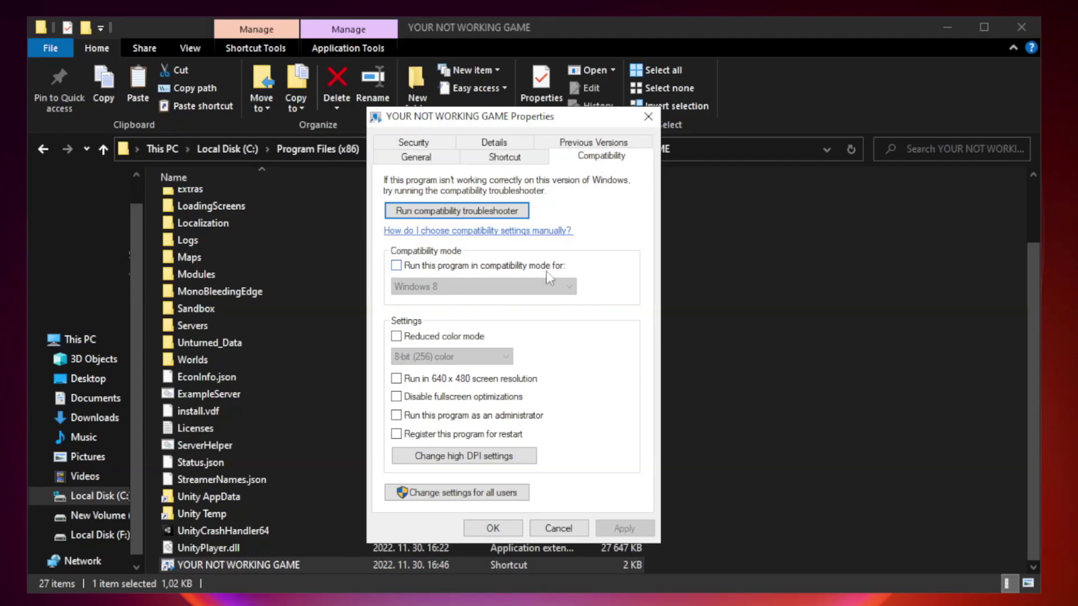
pyautogui.click(431, 267)
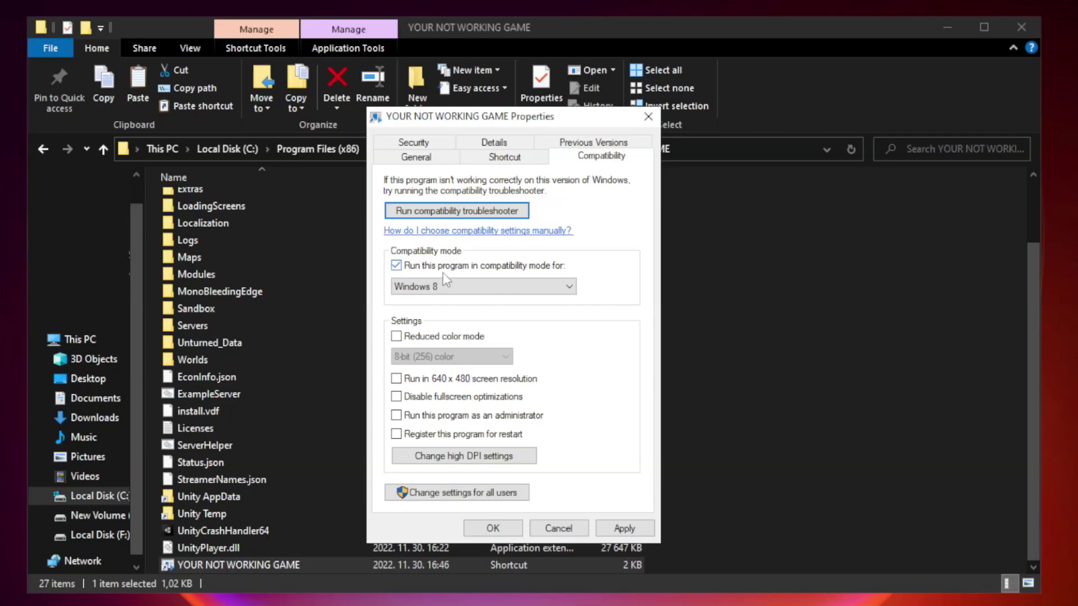
pyautogui.click(482, 286)
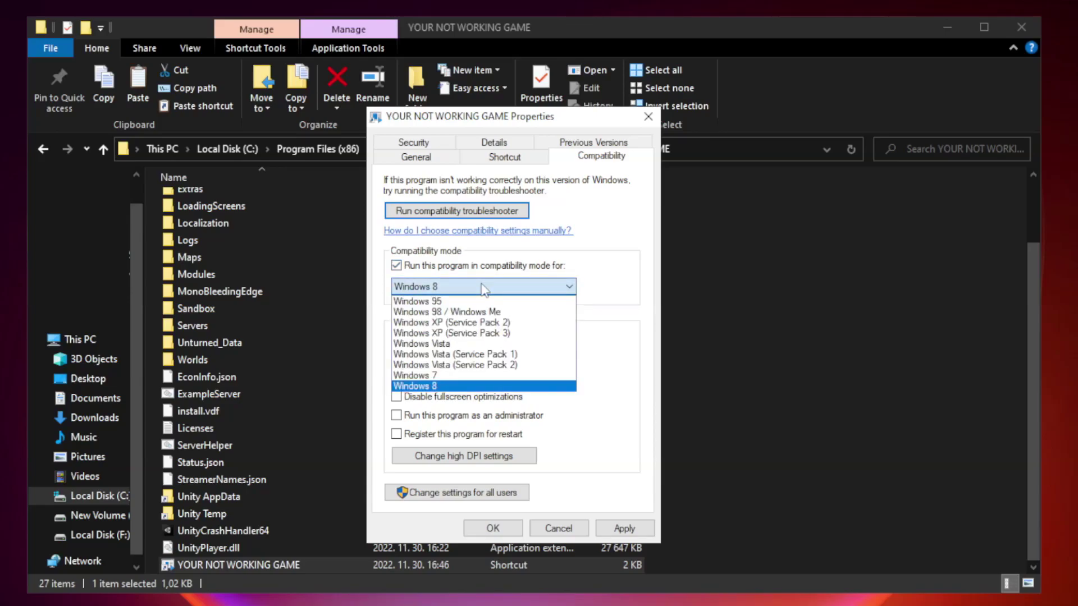
pyautogui.click(455, 390)
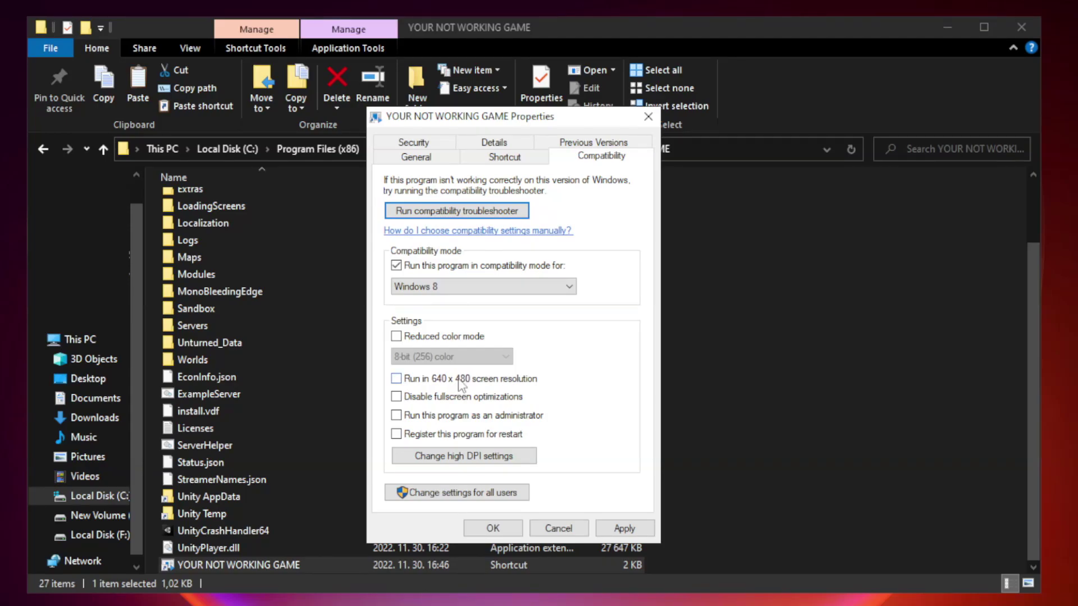
pyautogui.click(423, 405)
pyautogui.click(428, 419)
pyautogui.click(632, 531)
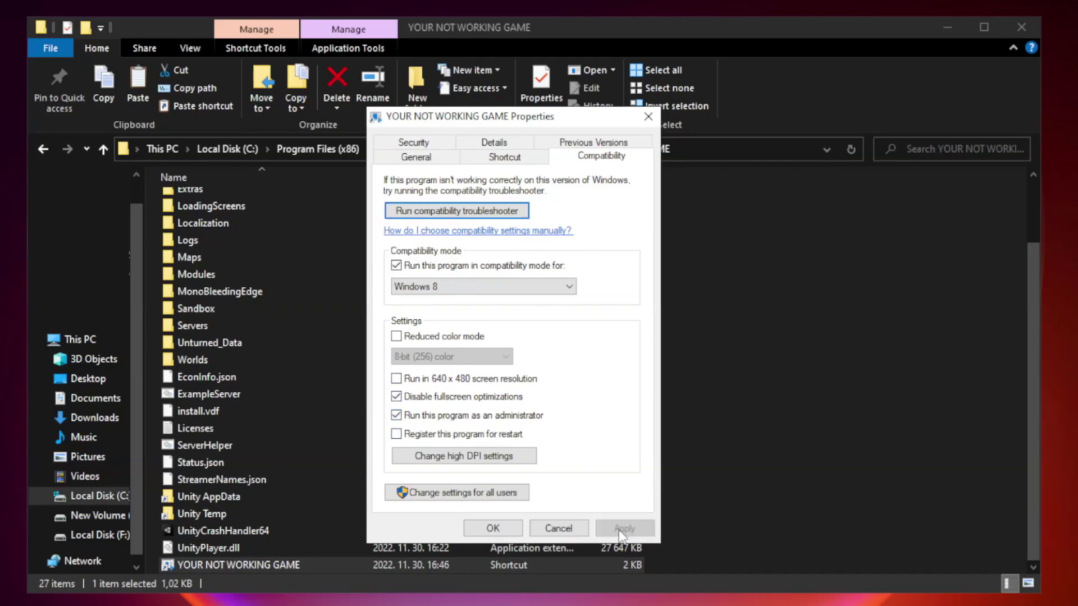
pyautogui.click(492, 529)
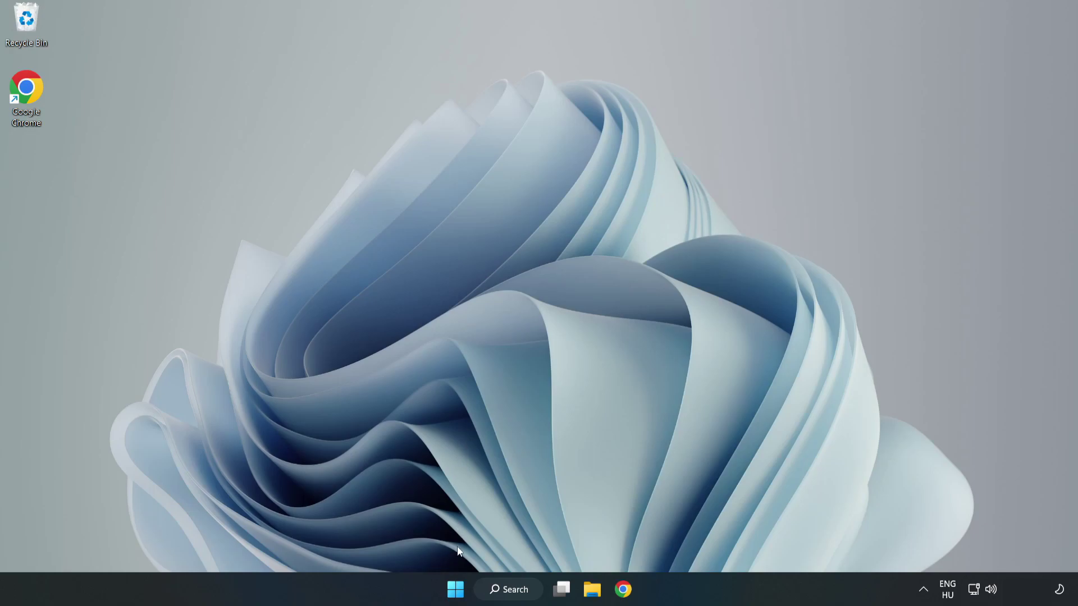
# Step: Open Task Manager's startup apps list
pyautogui.rightClick(457, 594)
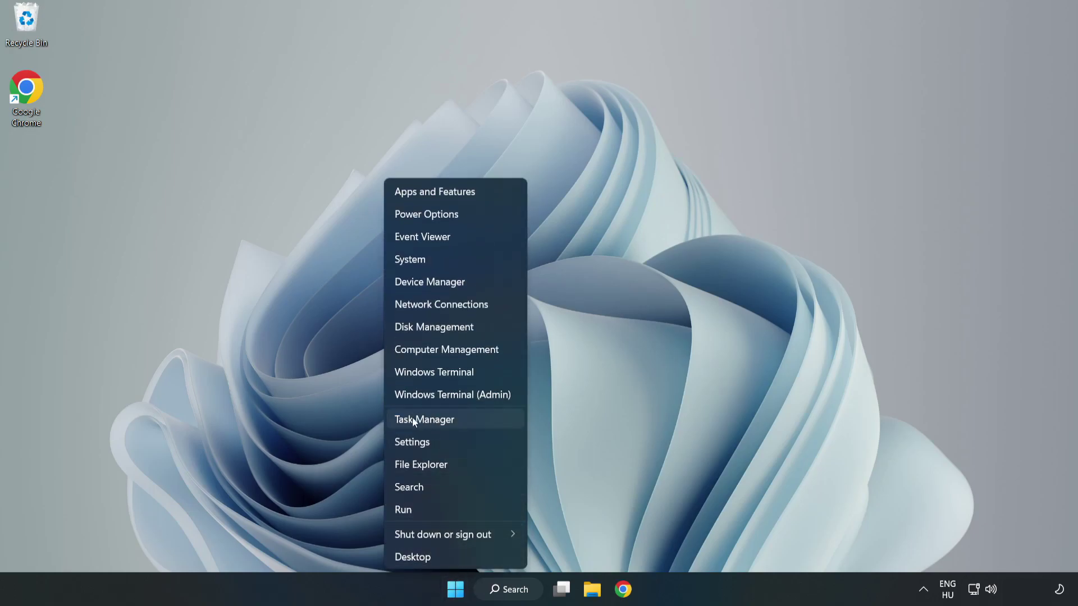
pyautogui.click(453, 419)
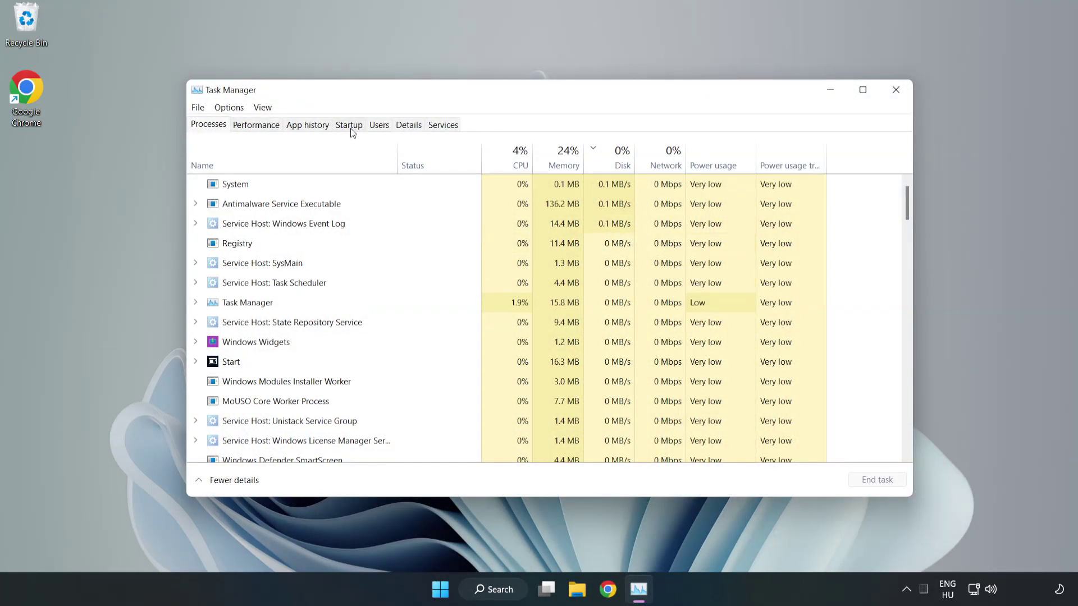
pyautogui.click(349, 125)
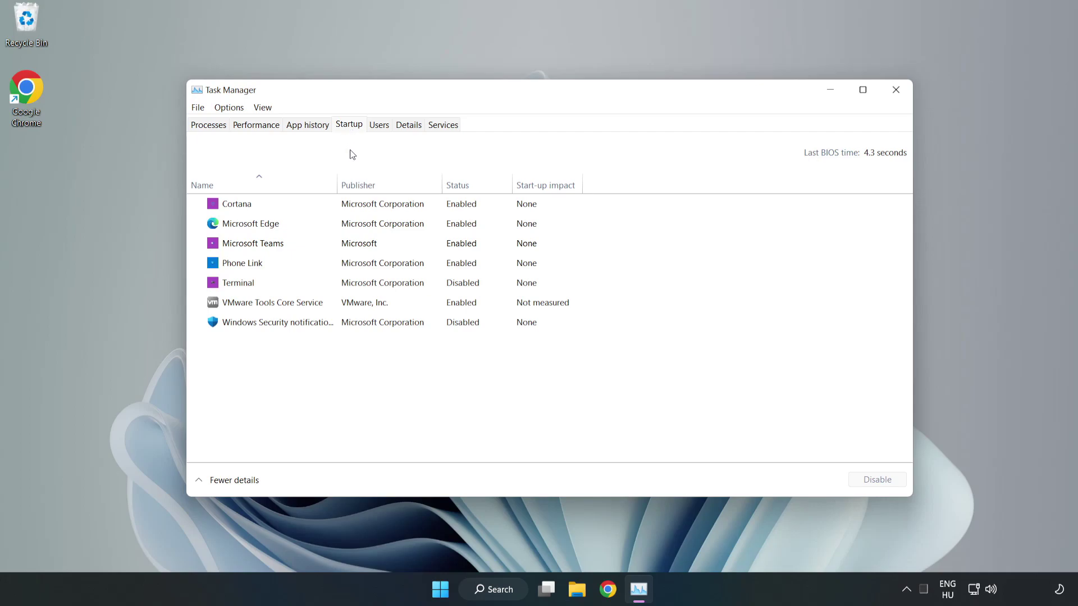
# Step: Disable Cortana, Microsoft Edge, Teams and Phone Link at startup, then close Task Manager
pyautogui.click(872, 480)
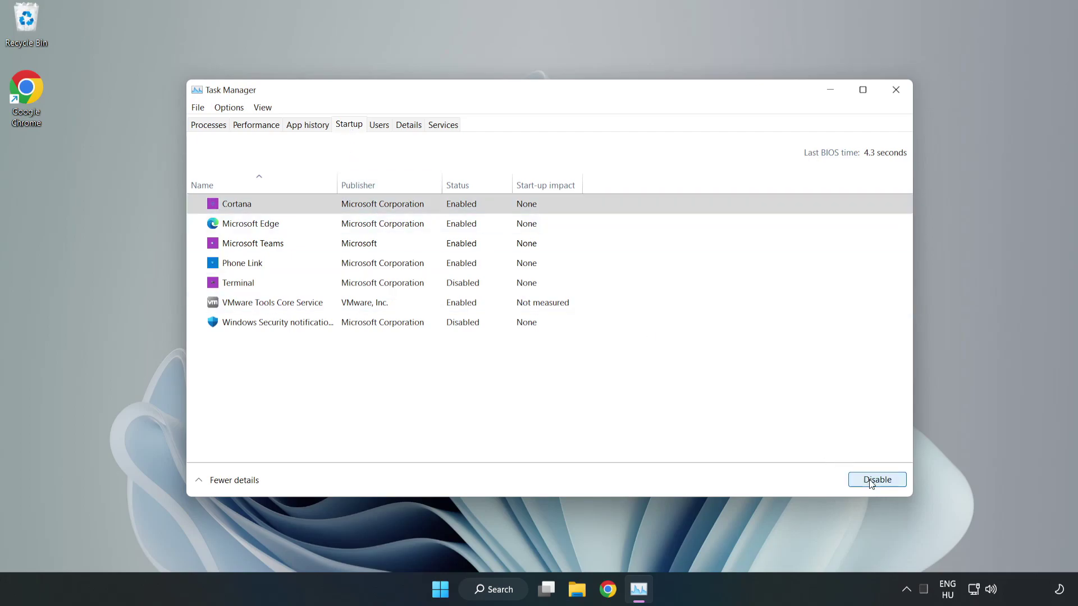
pyautogui.click(466, 222)
pyautogui.click(876, 480)
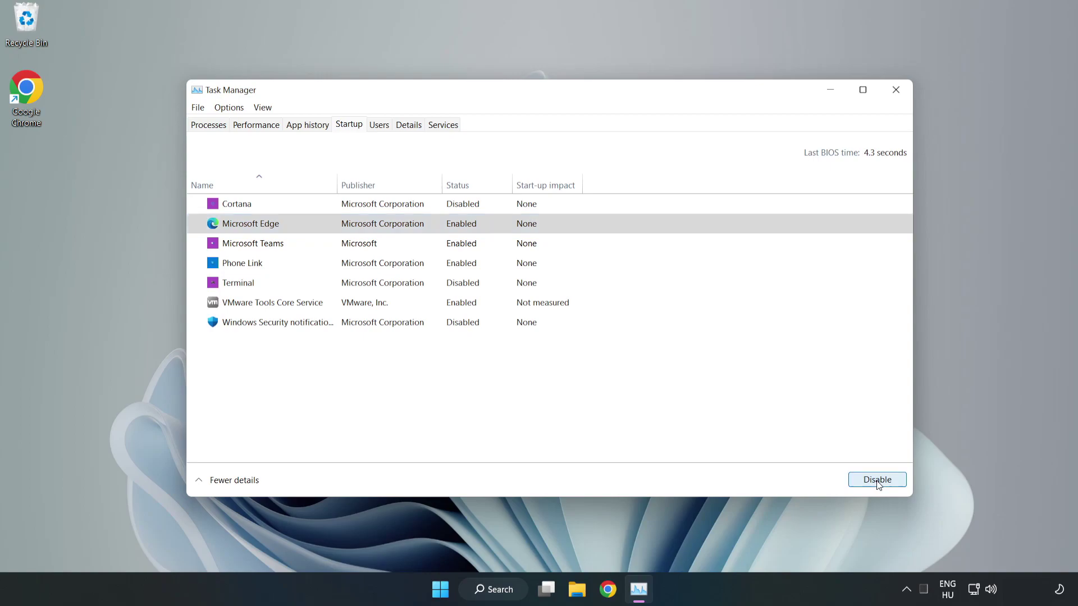
pyautogui.click(438, 245)
pyautogui.click(876, 480)
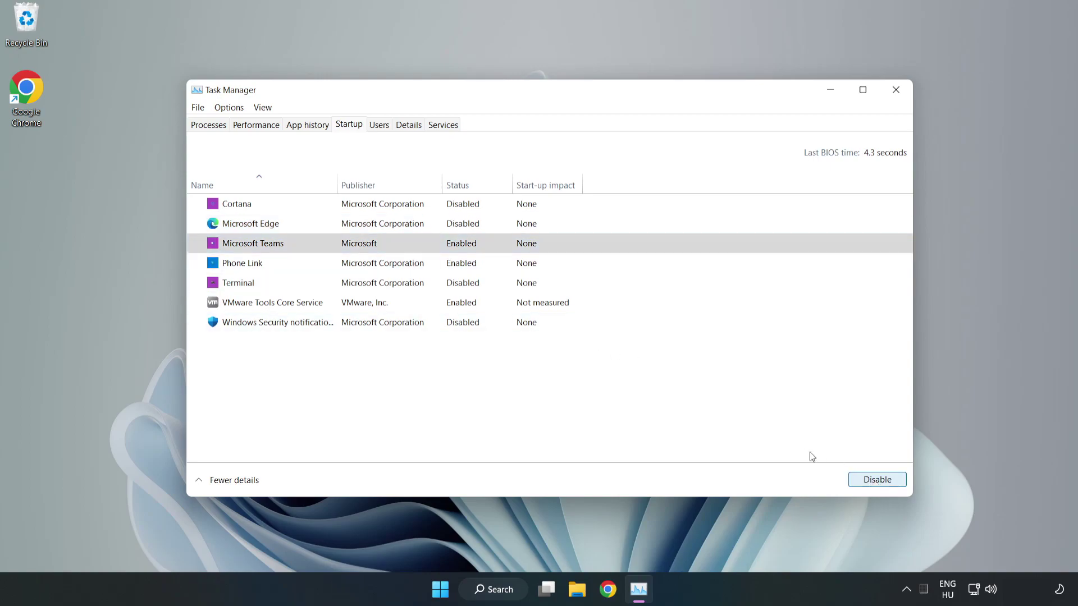
pyautogui.click(358, 267)
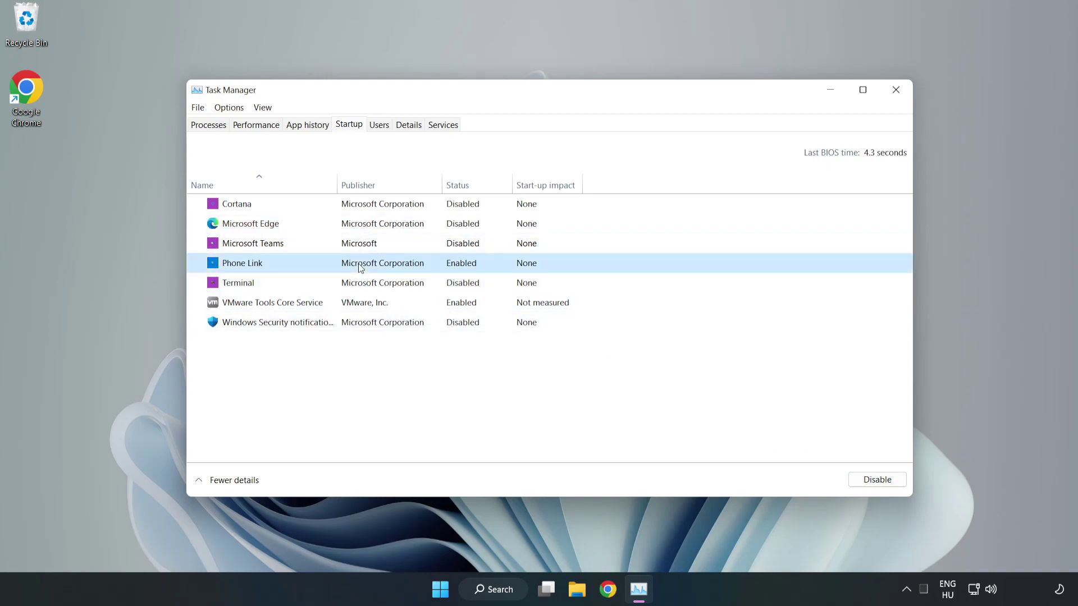
pyautogui.click(896, 483)
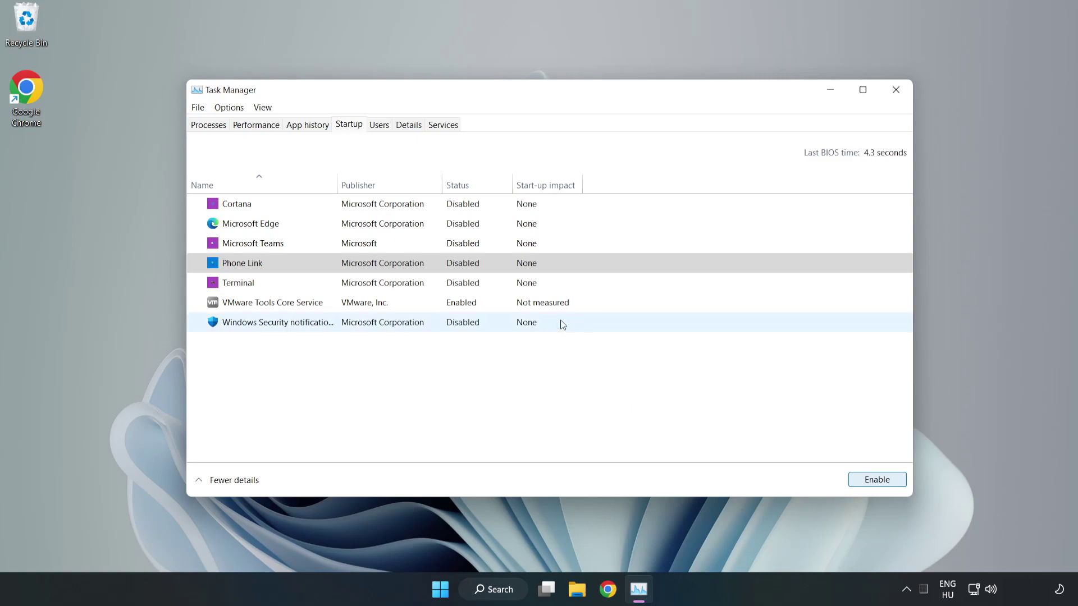
pyautogui.click(897, 91)
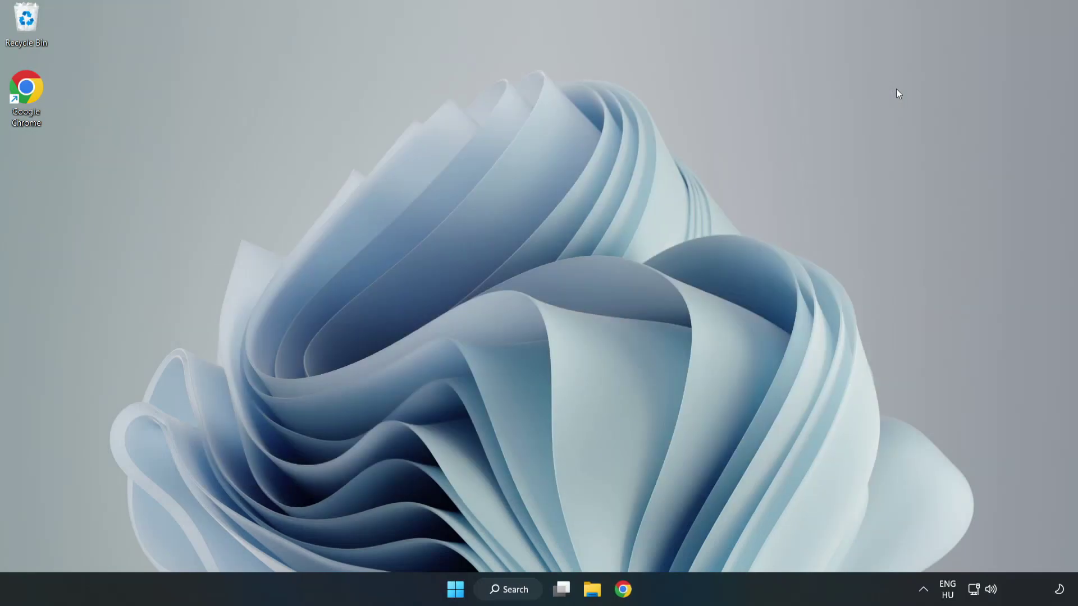
# Step: Search Windows for 'security' and launch the Windows Security app
pyautogui.click(516, 591)
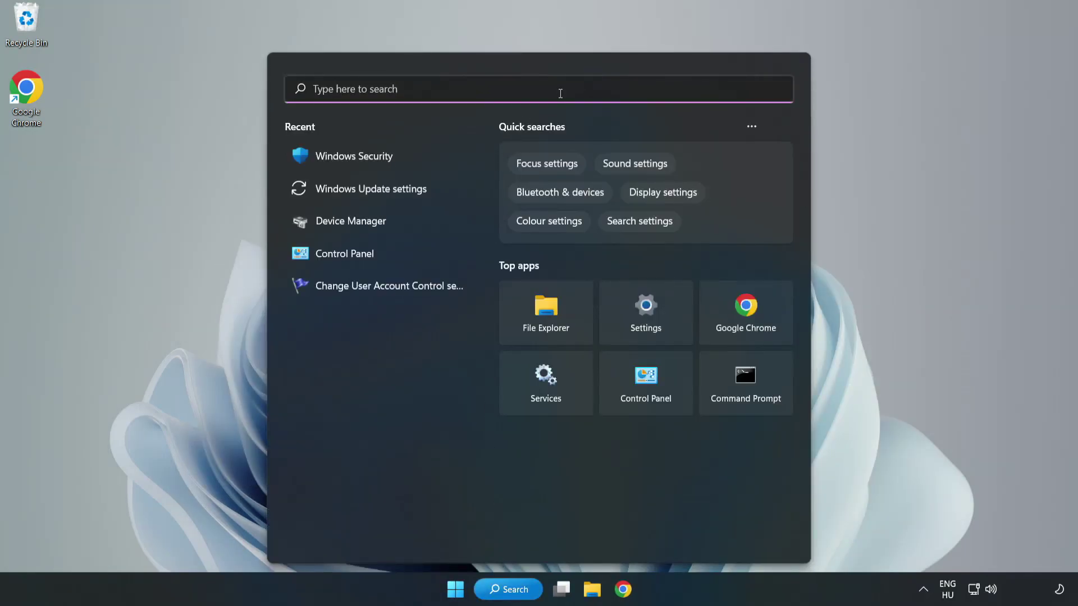
pyautogui.write('sec')
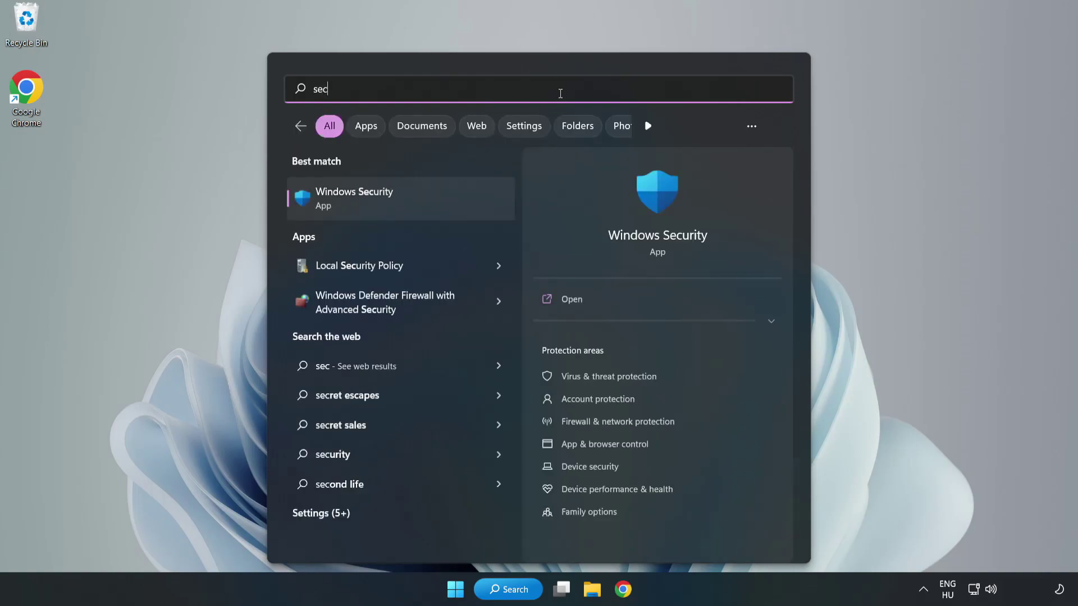
pyautogui.write('urity')
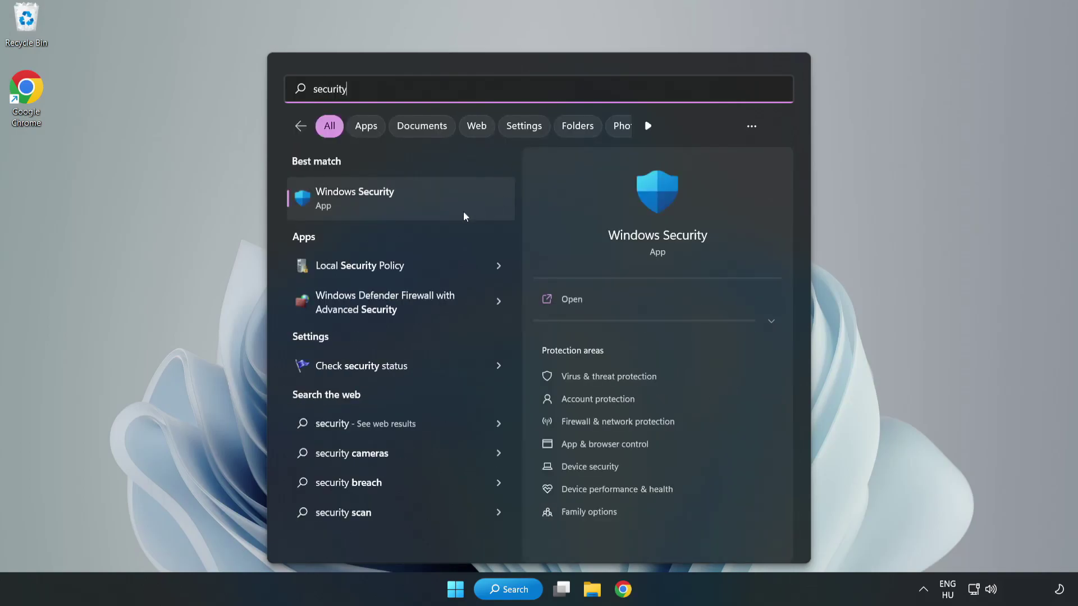
pyautogui.click(390, 204)
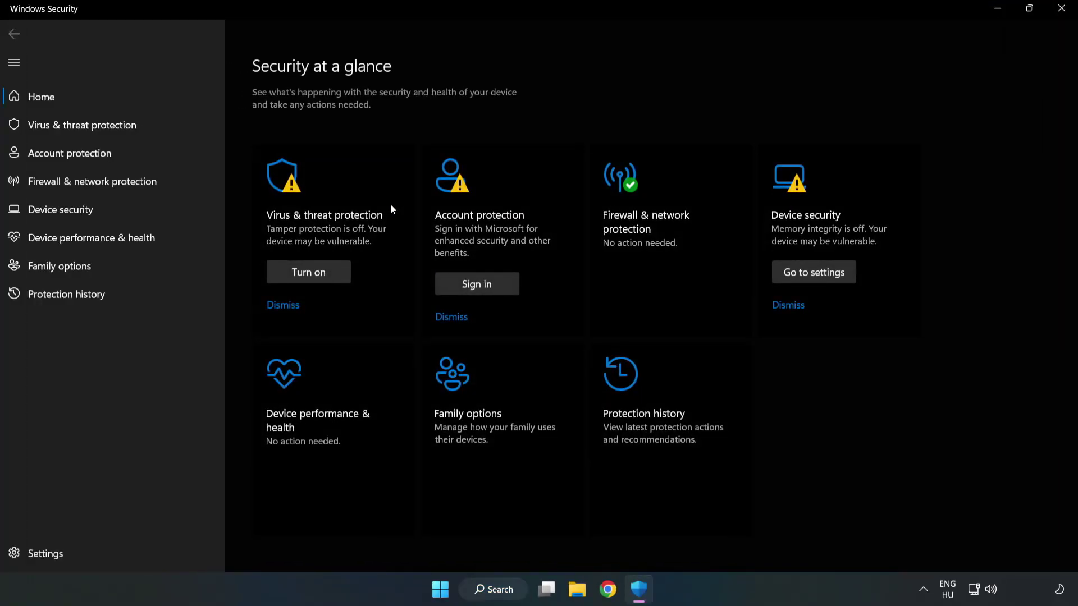
# Step: Go from Virus & threat protection settings to the Add or remove exclusions page
pyautogui.click(70, 129)
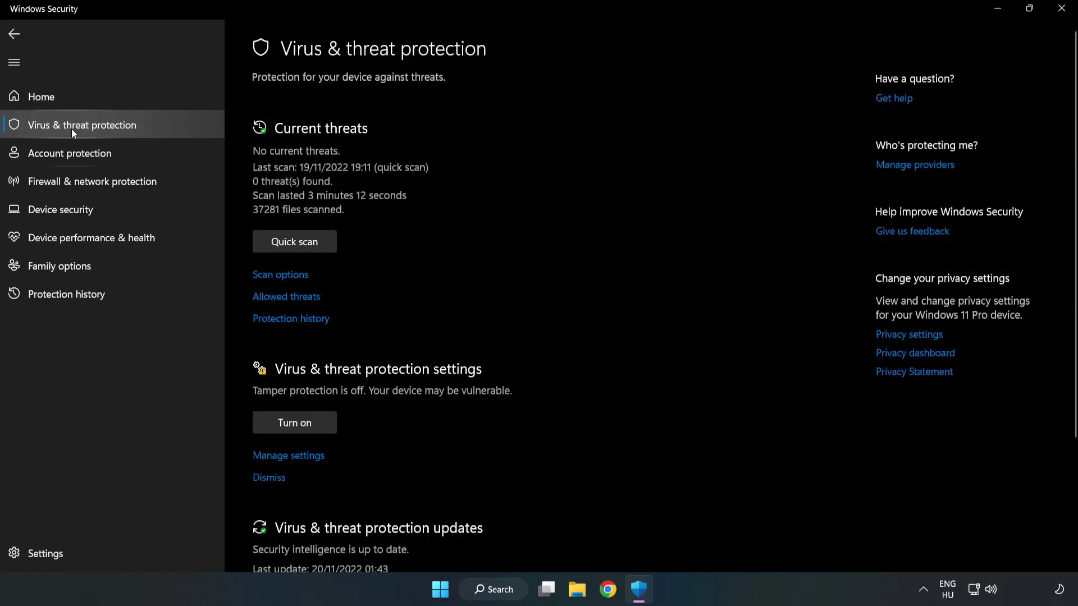
pyautogui.scroll(-2, 557, 210)
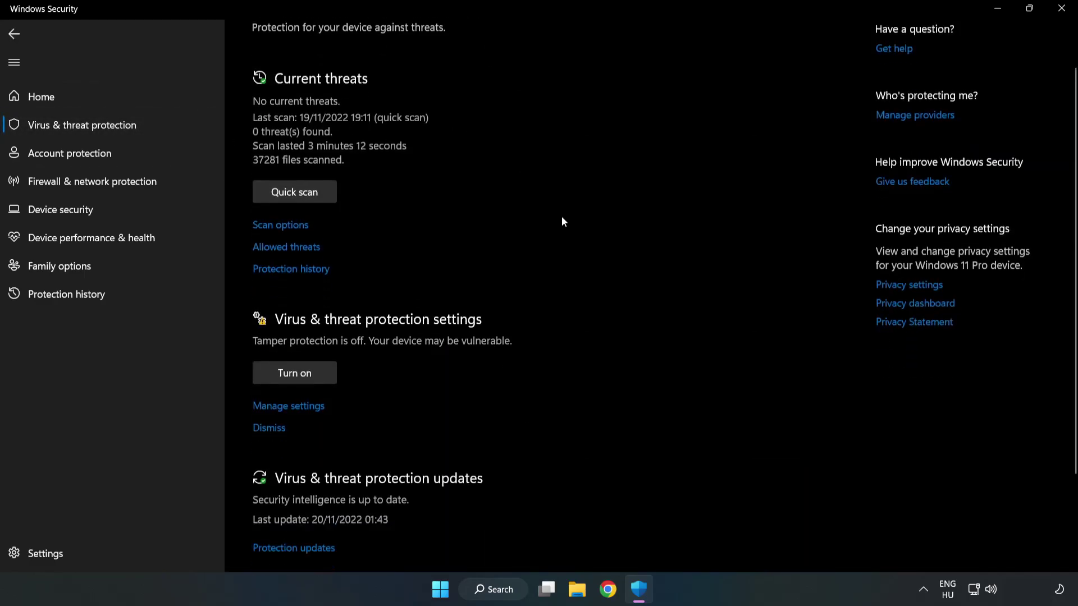
pyautogui.scroll(-3, 562, 222)
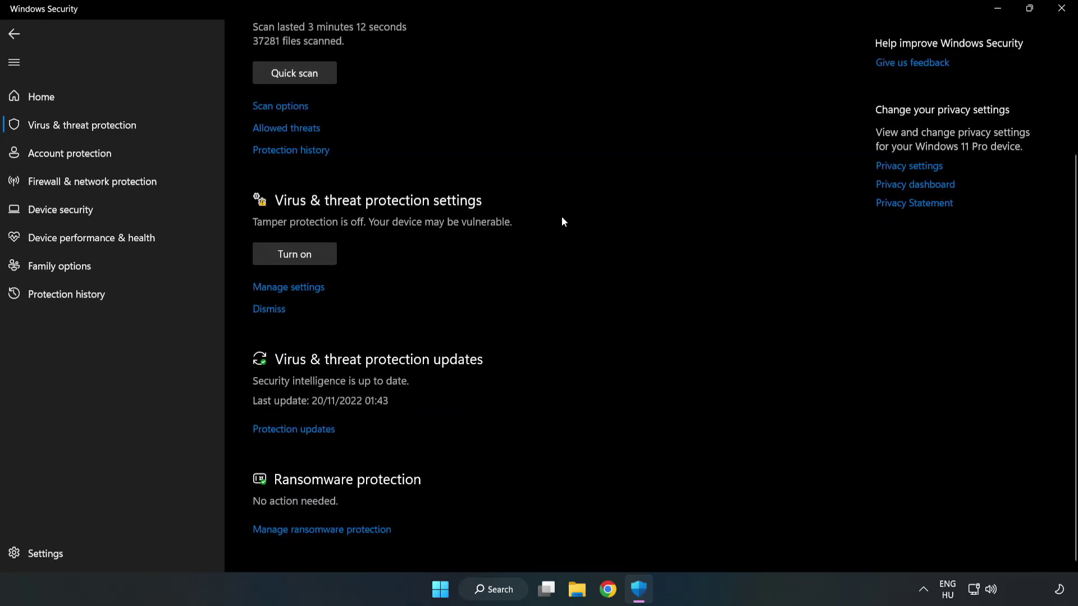
pyautogui.click(281, 288)
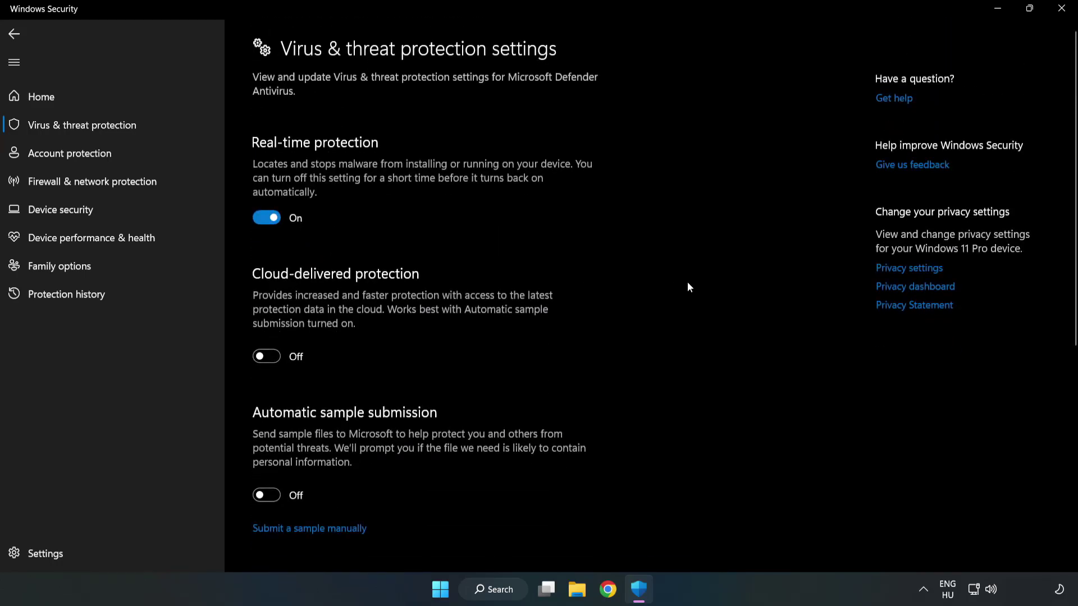
pyautogui.scroll(-1, 687, 287)
pyautogui.scroll(-4, 685, 287)
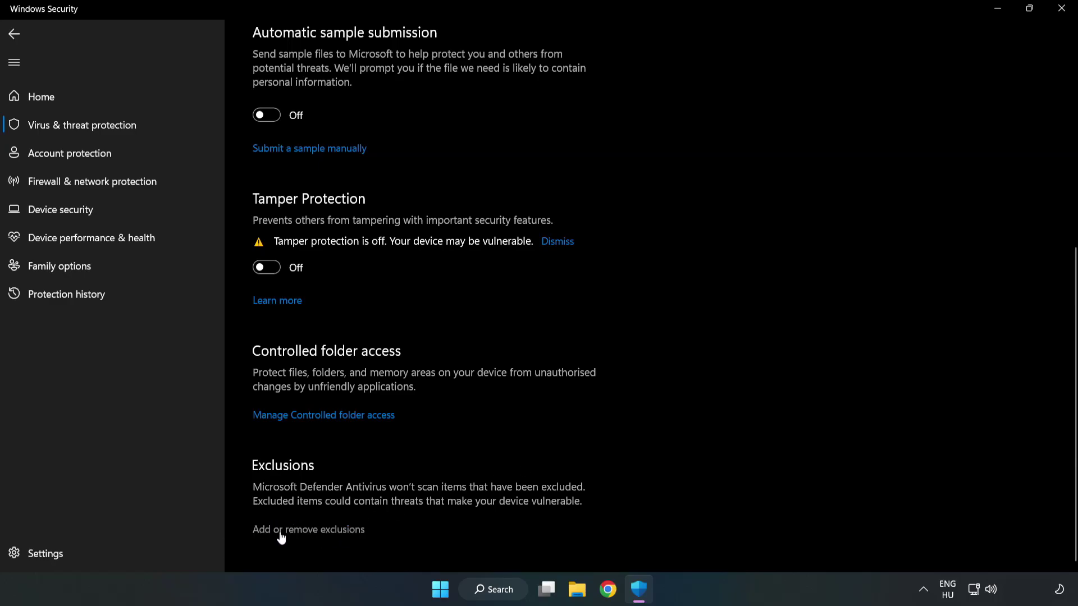
pyautogui.click(318, 531)
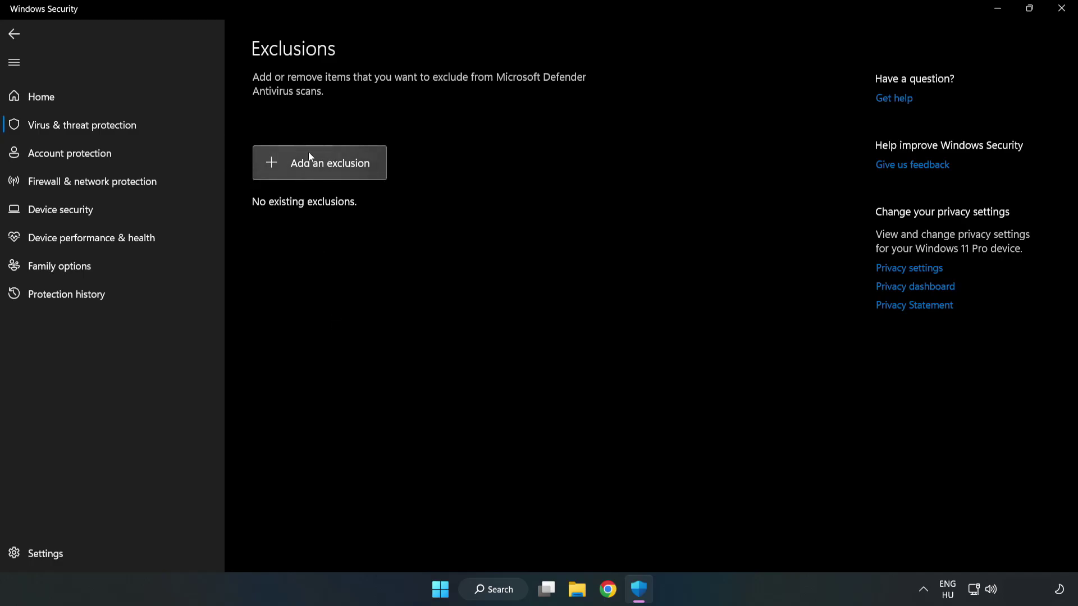
# Step: Exclude the NOT WORKING APP shortcut's chrome.exe as a file exclusion, then close Windows Security
pyautogui.click(328, 166)
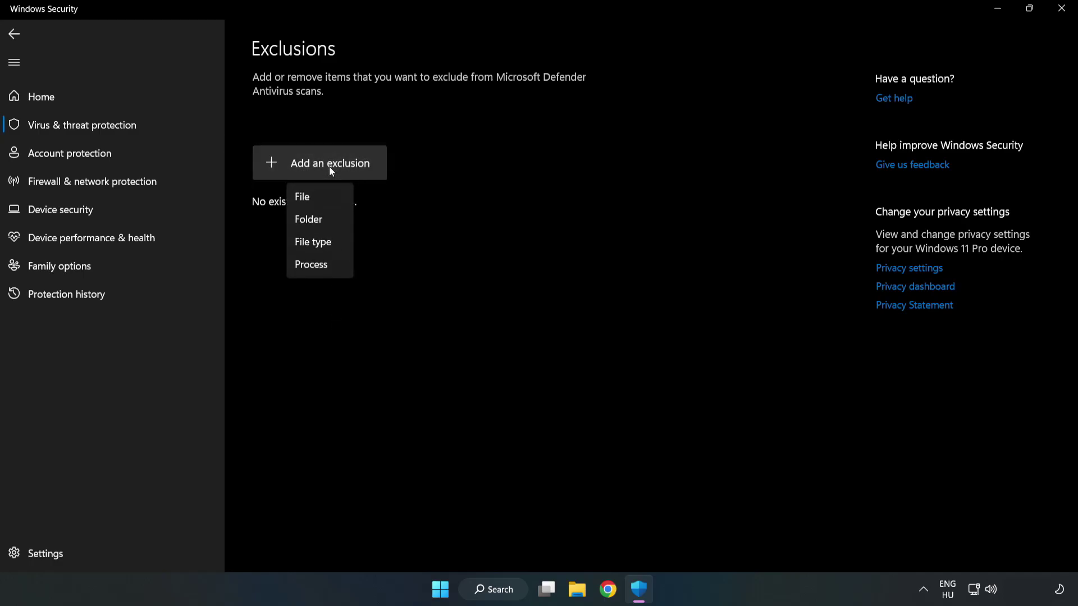
pyautogui.click(306, 200)
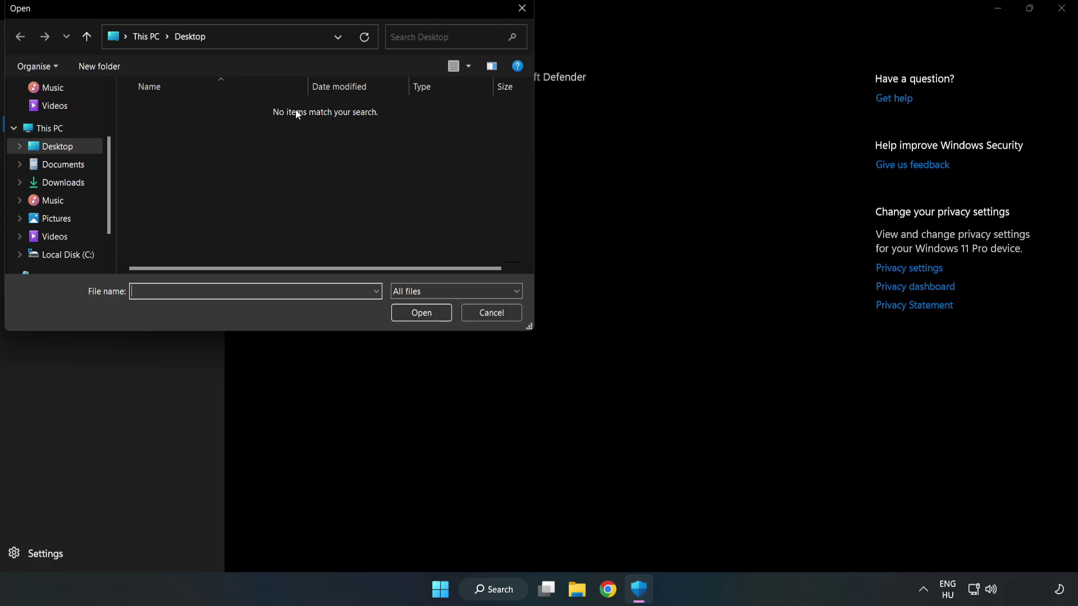
pyautogui.moveTo(289, 9); pyautogui.dragTo(497, 119)
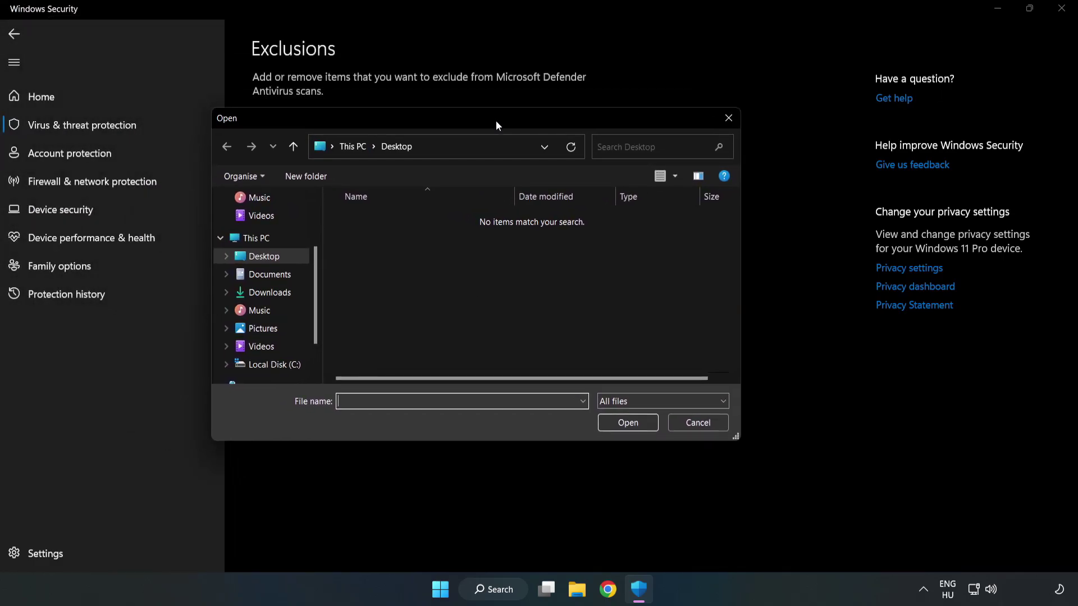
pyautogui.click(275, 365)
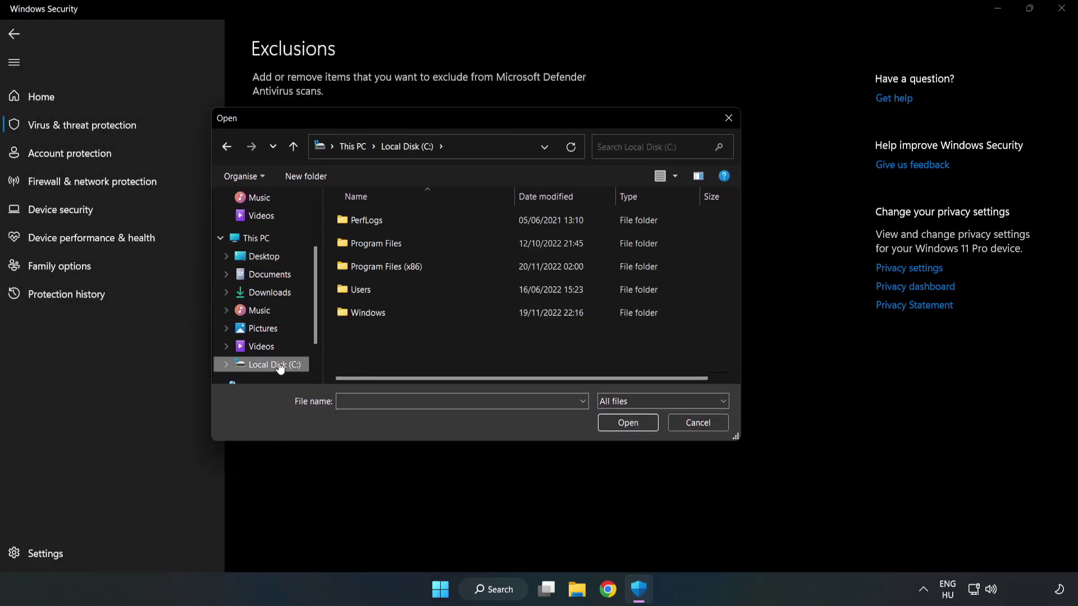
pyautogui.doubleClick(423, 268)
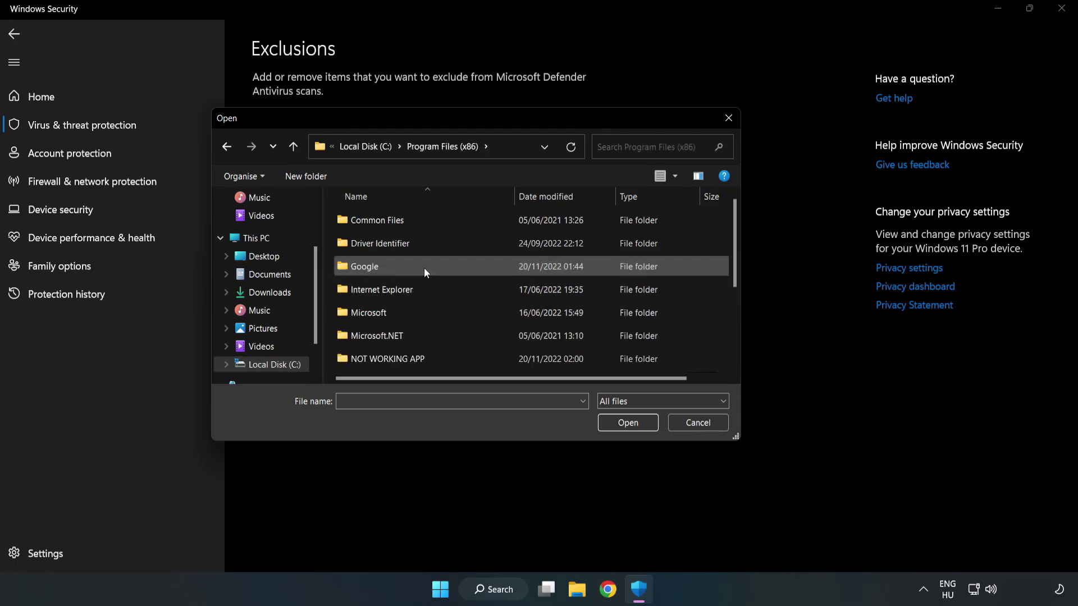
pyautogui.doubleClick(424, 356)
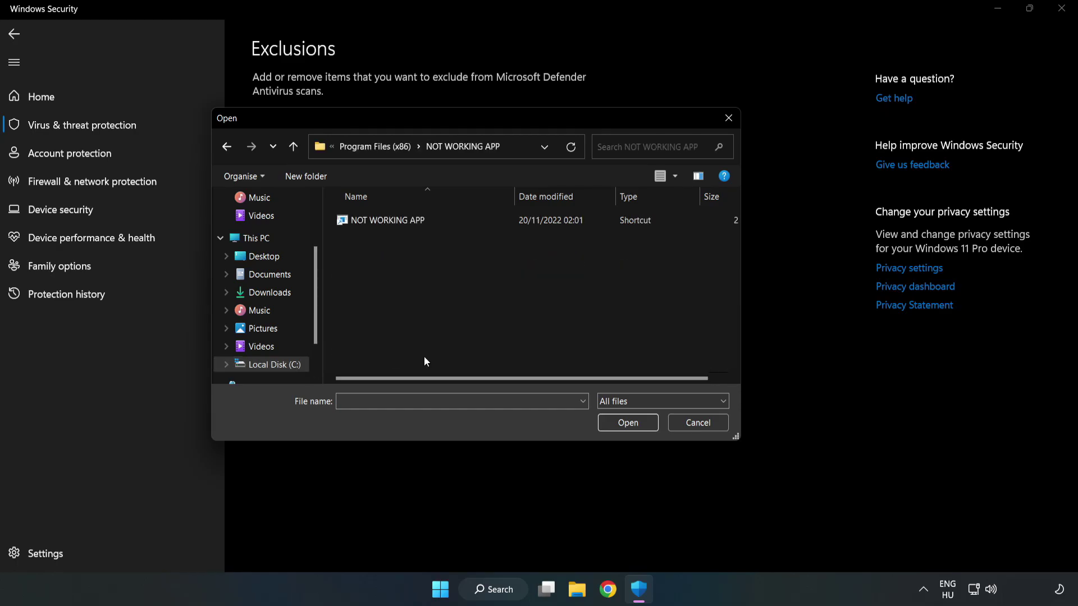
pyautogui.click(379, 220)
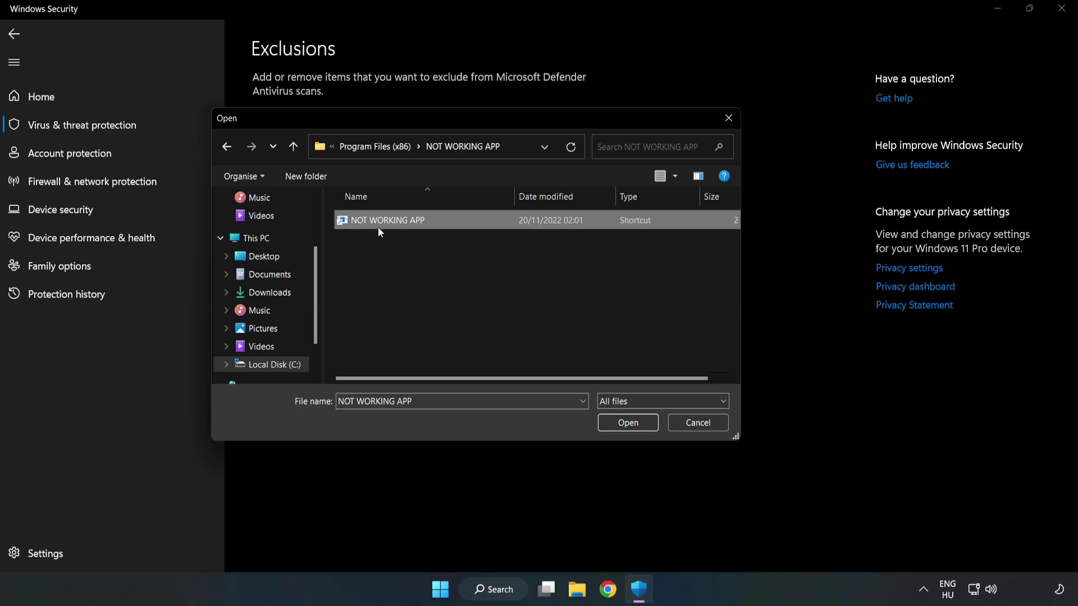
pyautogui.click(627, 424)
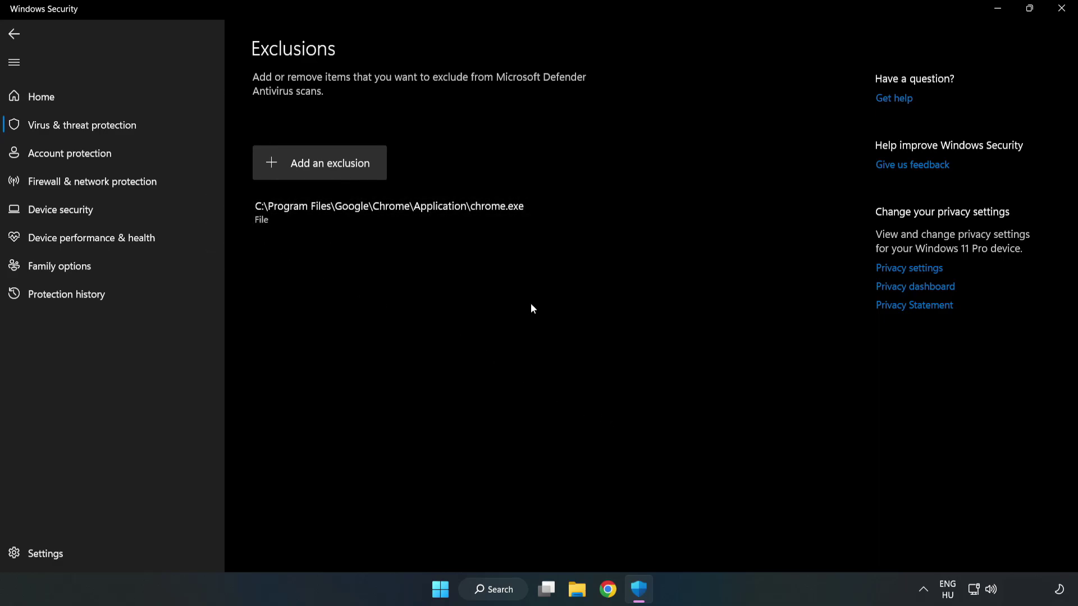
pyautogui.click(1061, 12)
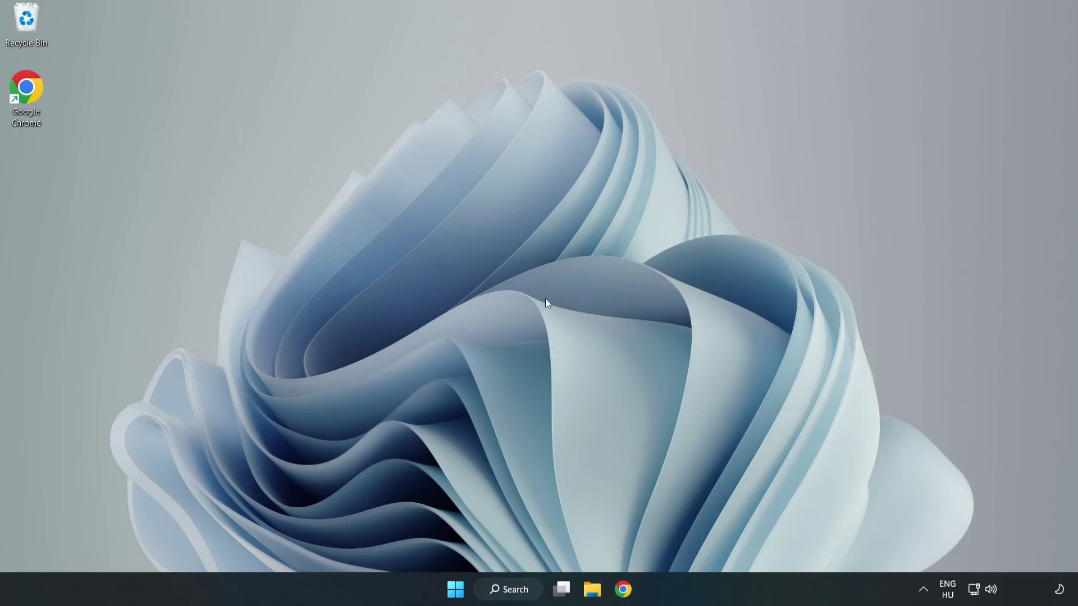
# Step: Open the Start menu's power options showing Sleep, Shut down and Restart
pyautogui.click(455, 590)
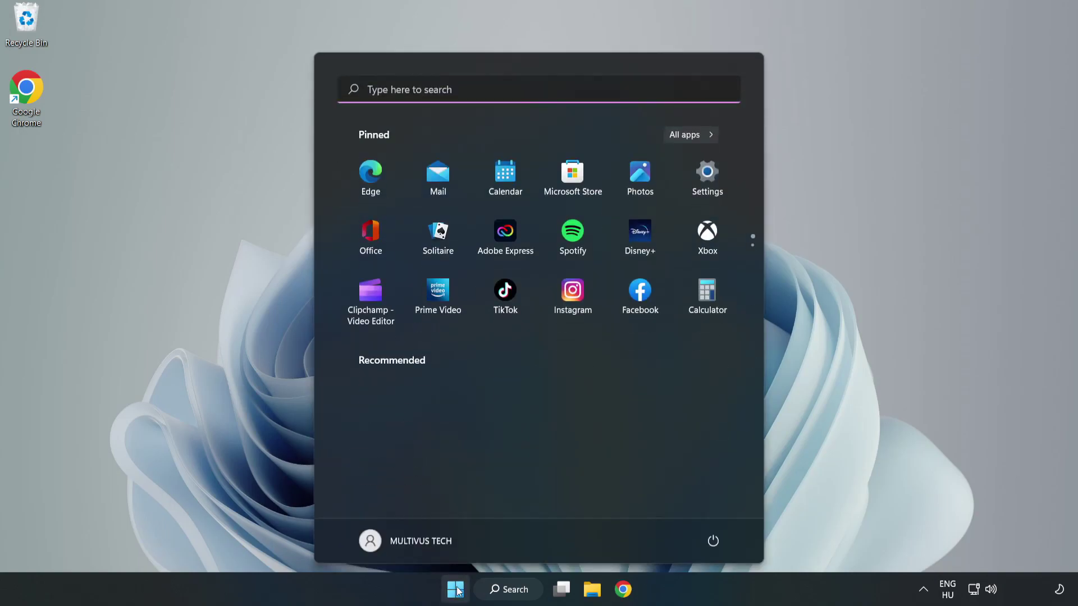
pyautogui.click(712, 541)
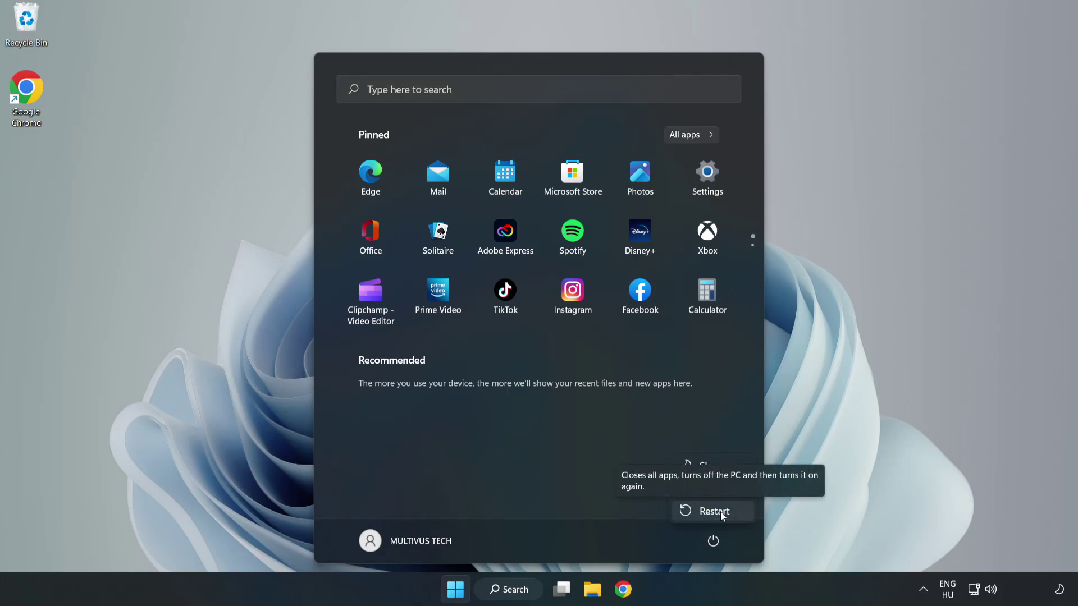